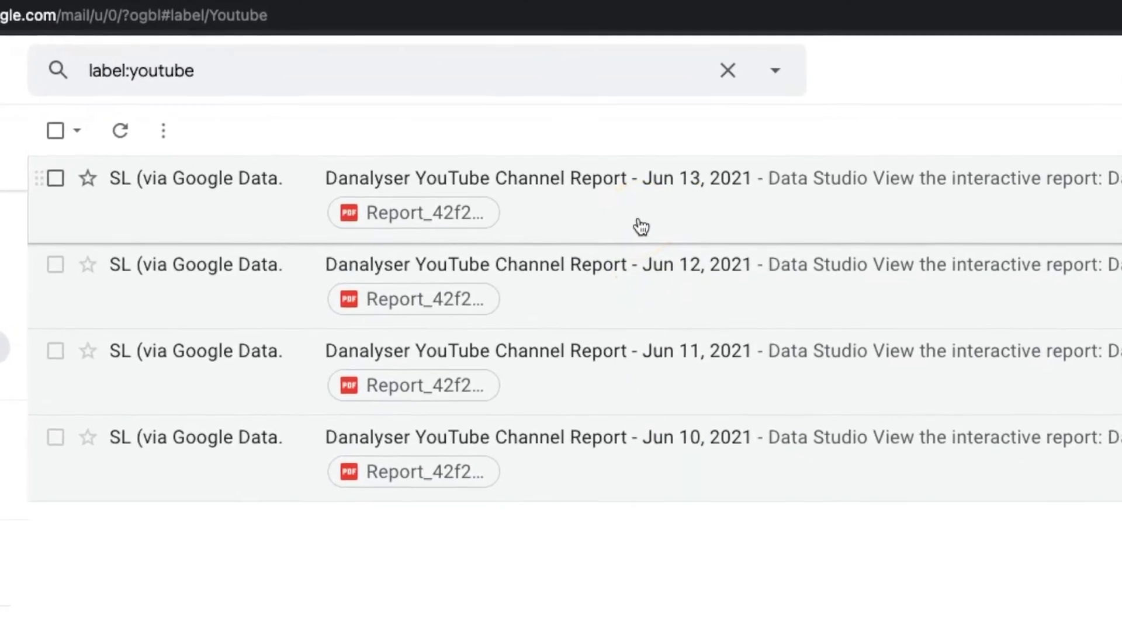
- Open the Jun 13, 2021 report email and bring up options for its Danalyser YouTube Channel Report link
left_click(744, 219)
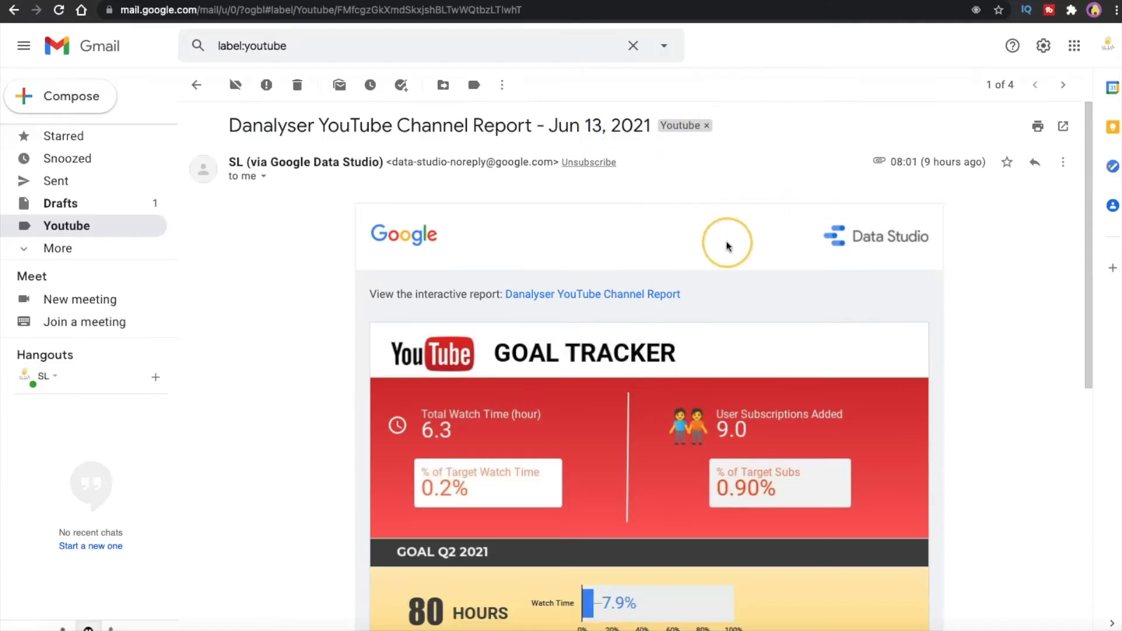
scroll(708, 245, "down", 3)
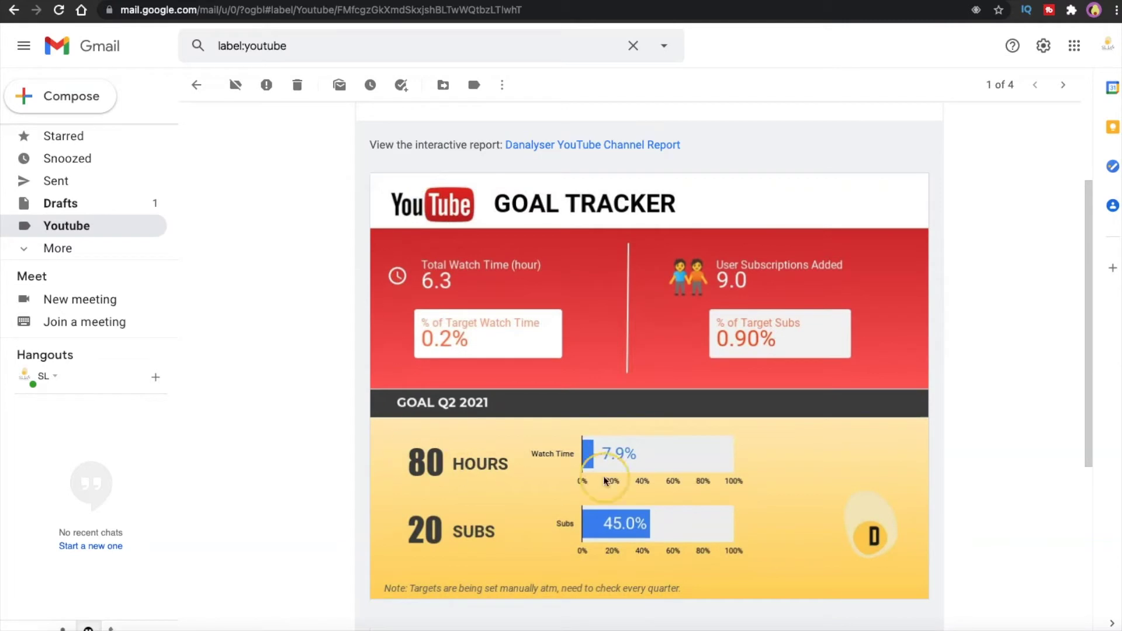
scroll(643, 326, "down", 4)
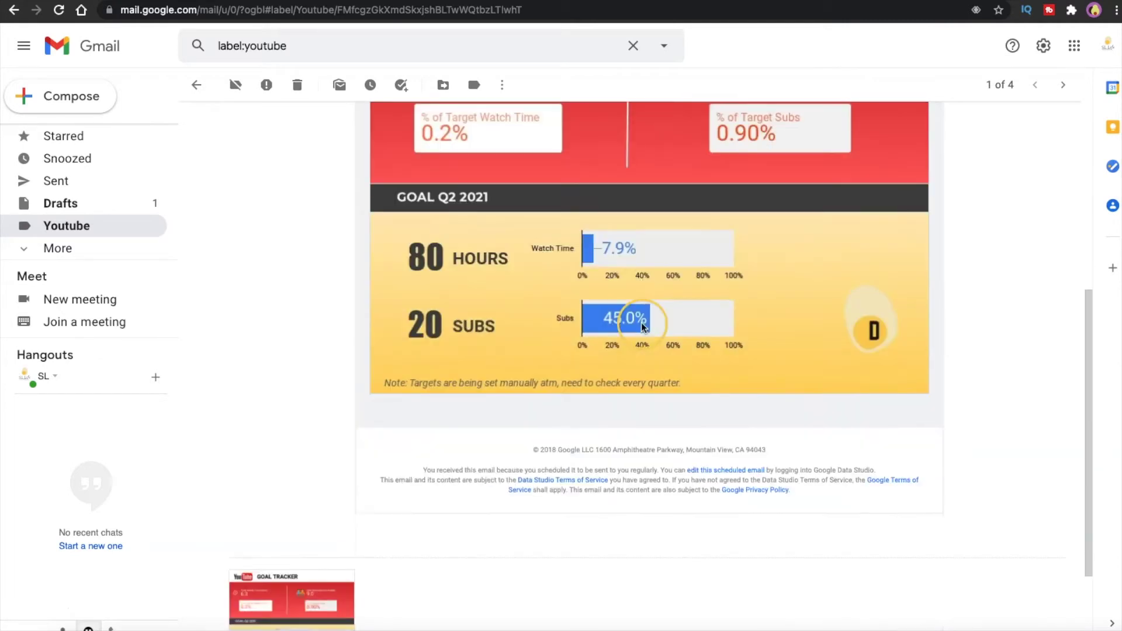
scroll(642, 332, "down", 2)
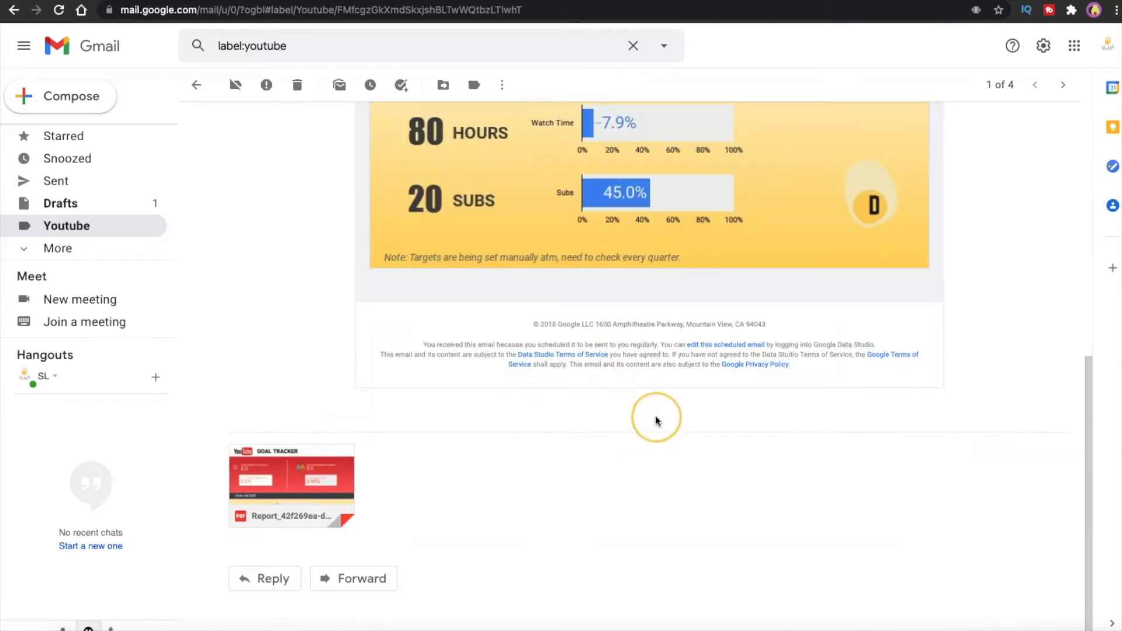
scroll(669, 414, "up", 8)
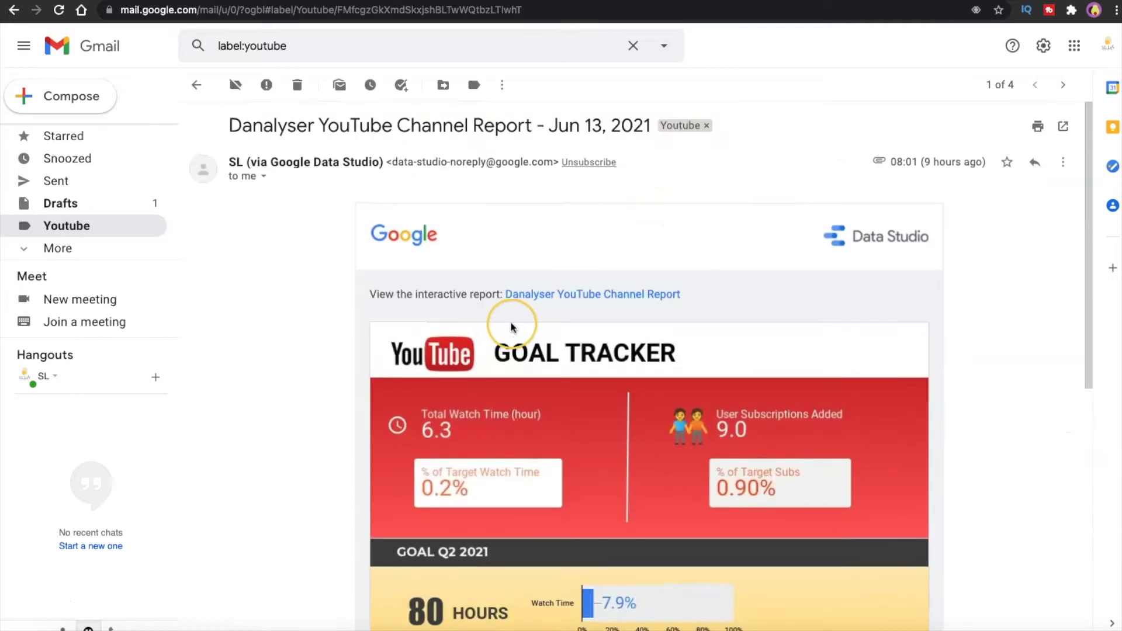
right_click(573, 294)
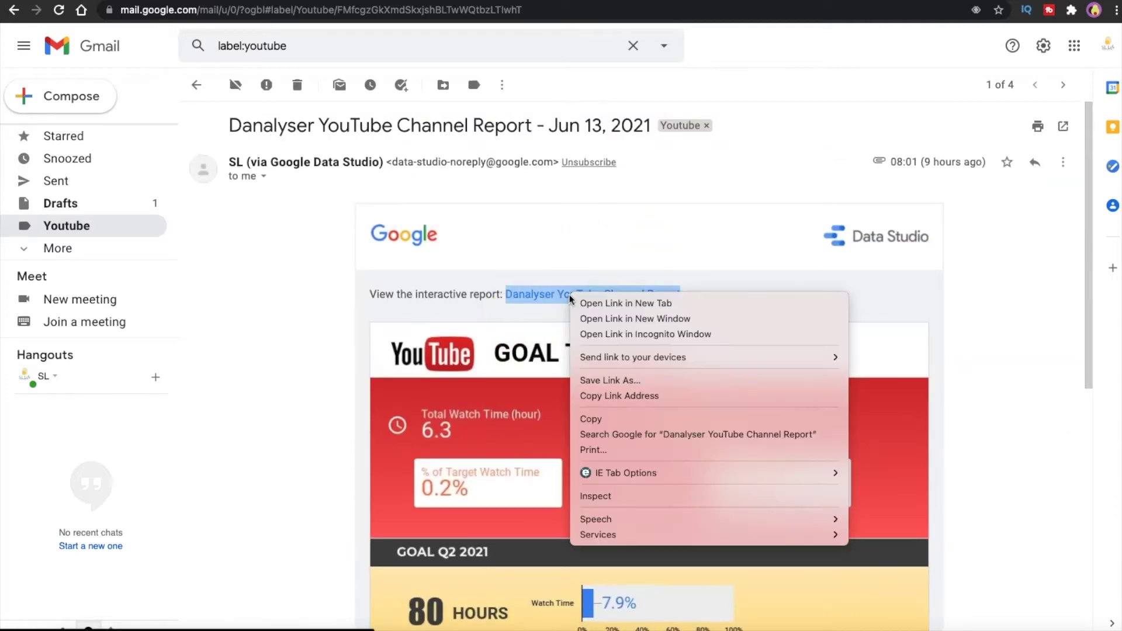
- Open the Danalyser YouTube Channel Report link in a new tab, showing its Goal Tracker page
left_click(618, 304)
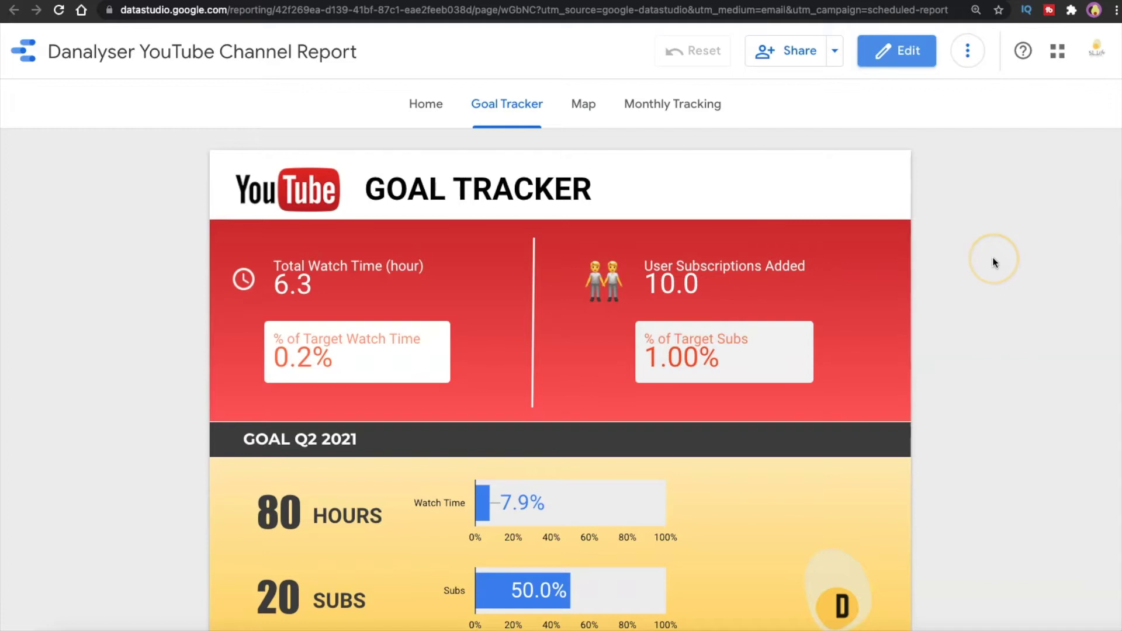
- Enter edit mode and review the YouTube Analytics data source's fields via Manage added data sources
left_click(899, 61)
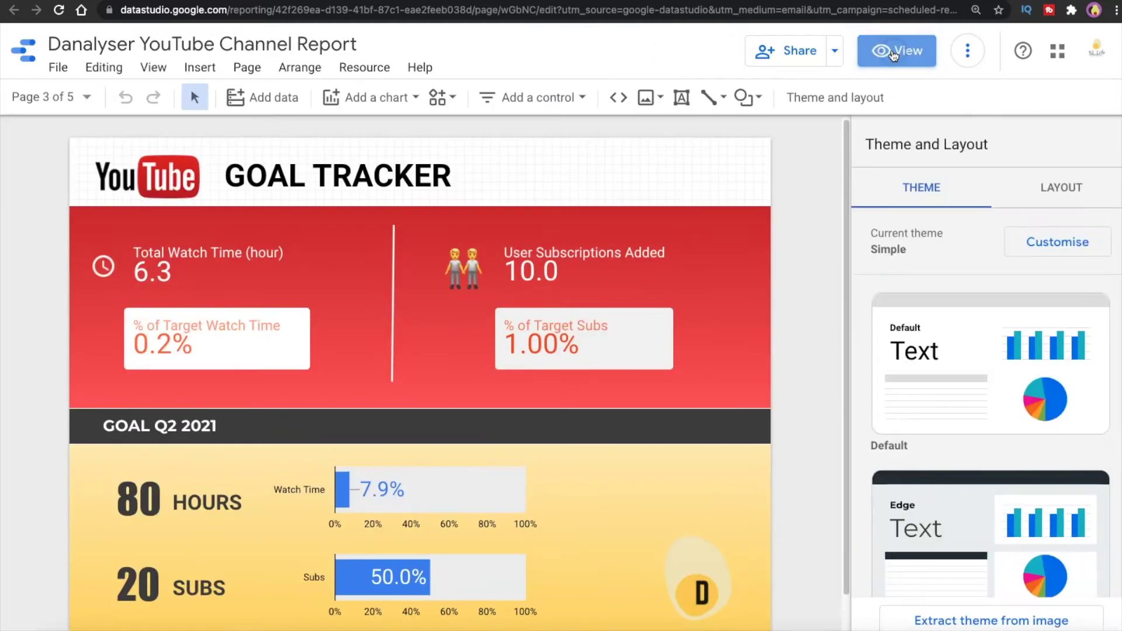
left_click(381, 68)
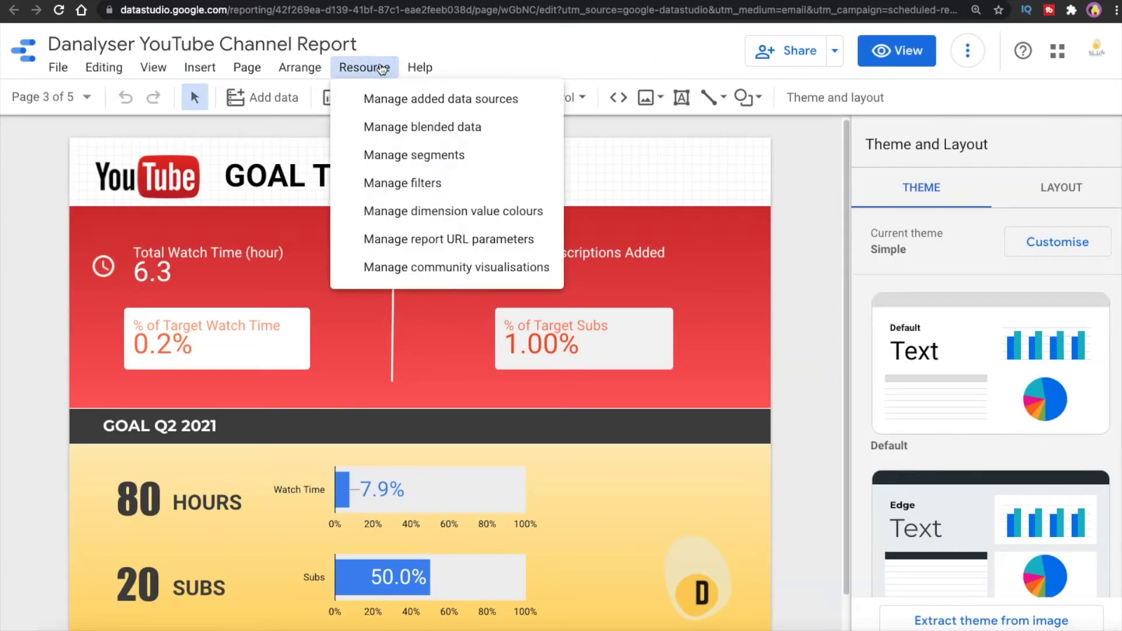
left_click(387, 92)
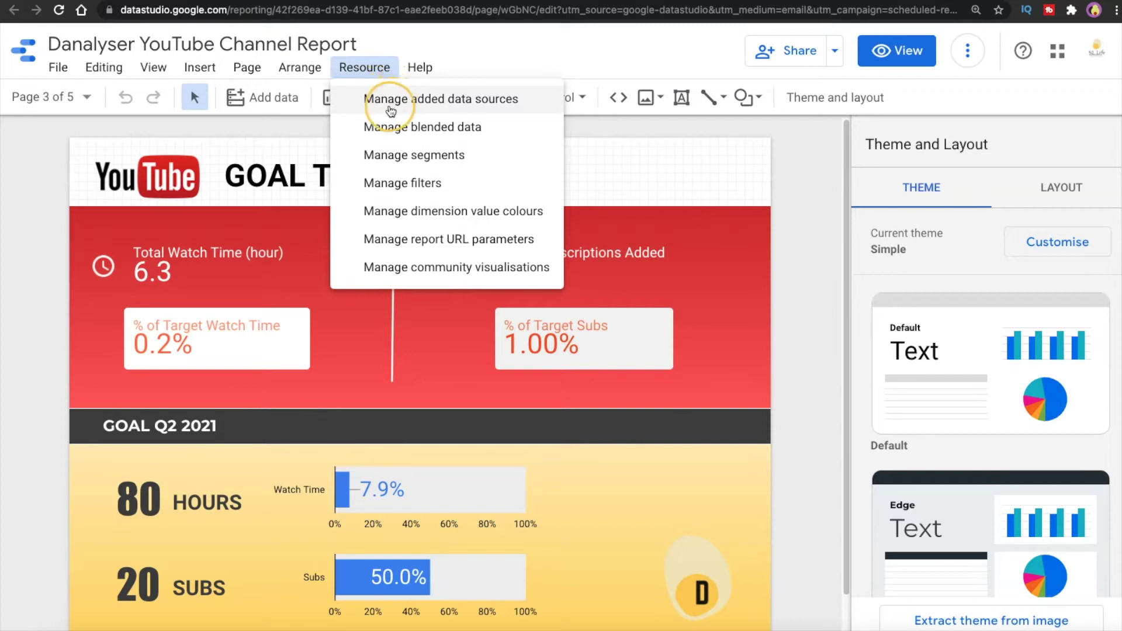
left_click(484, 104)
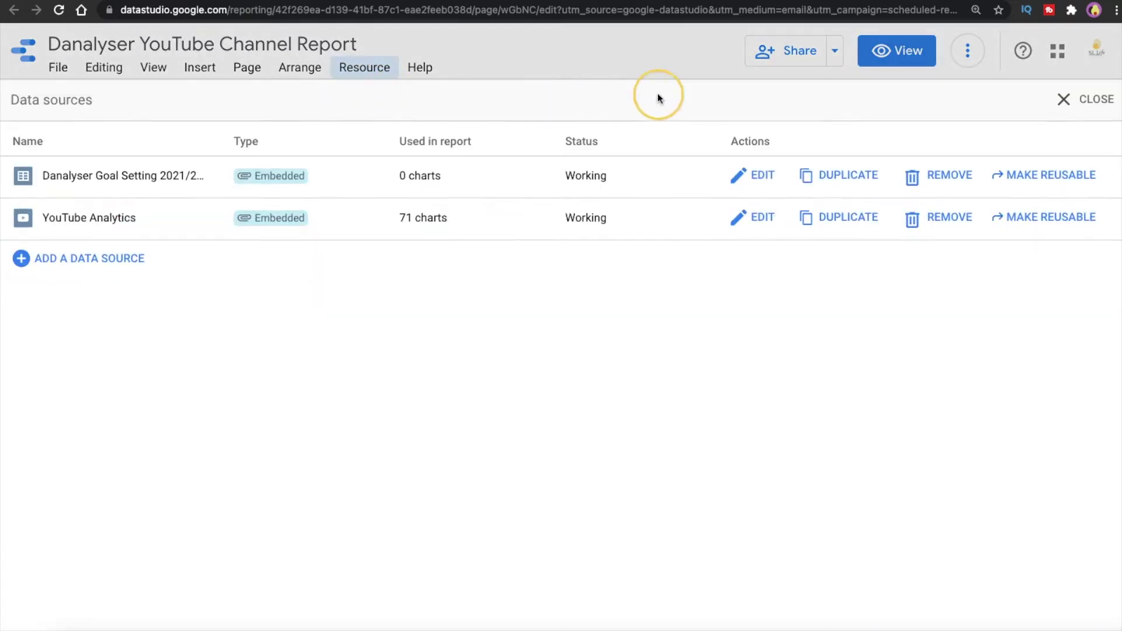
left_click(750, 219)
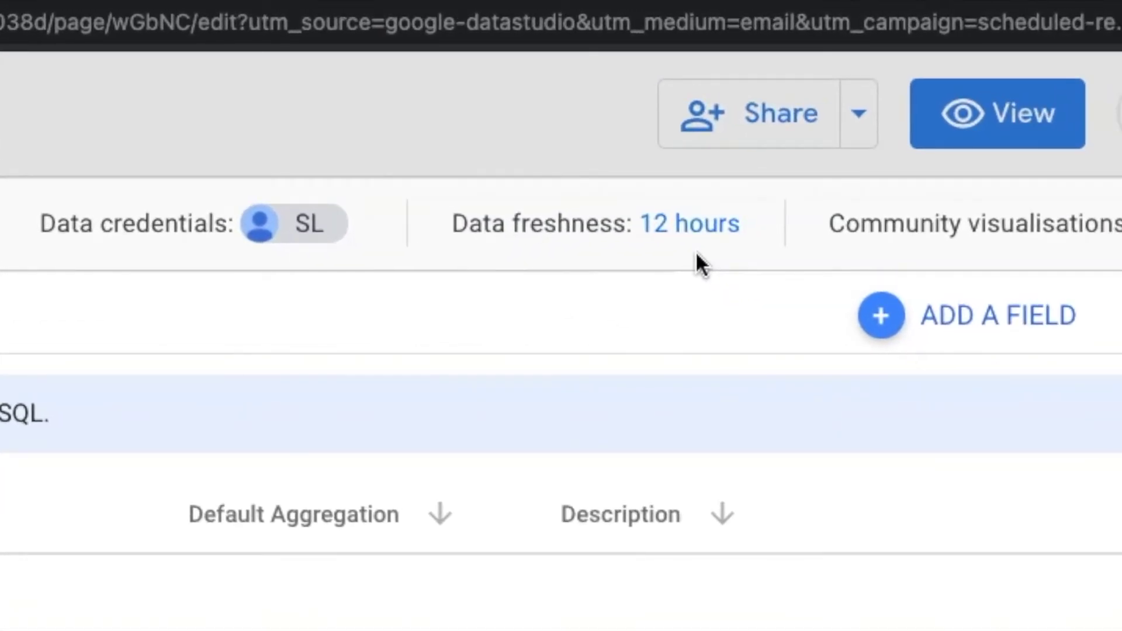
left_click(1019, 120)
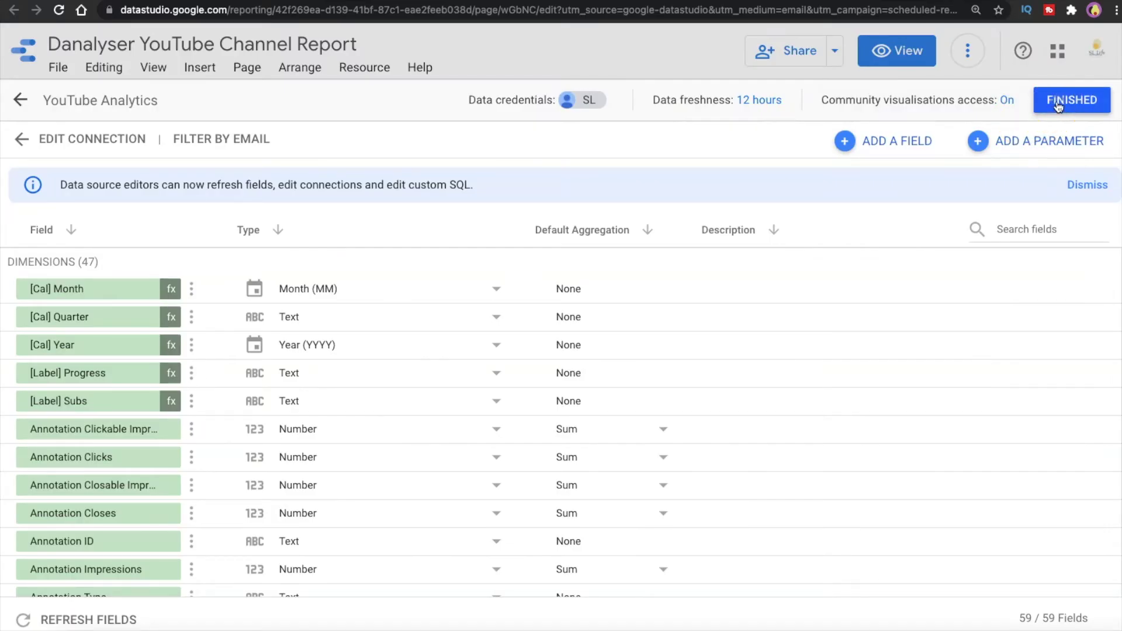
left_click(1058, 104)
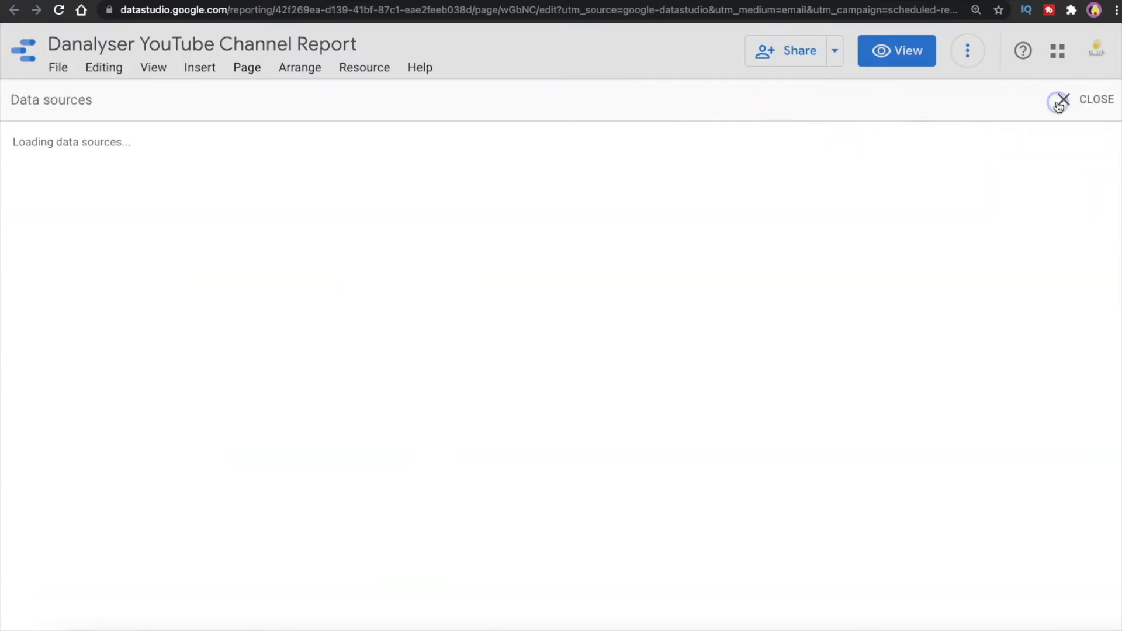
left_click(1057, 103)
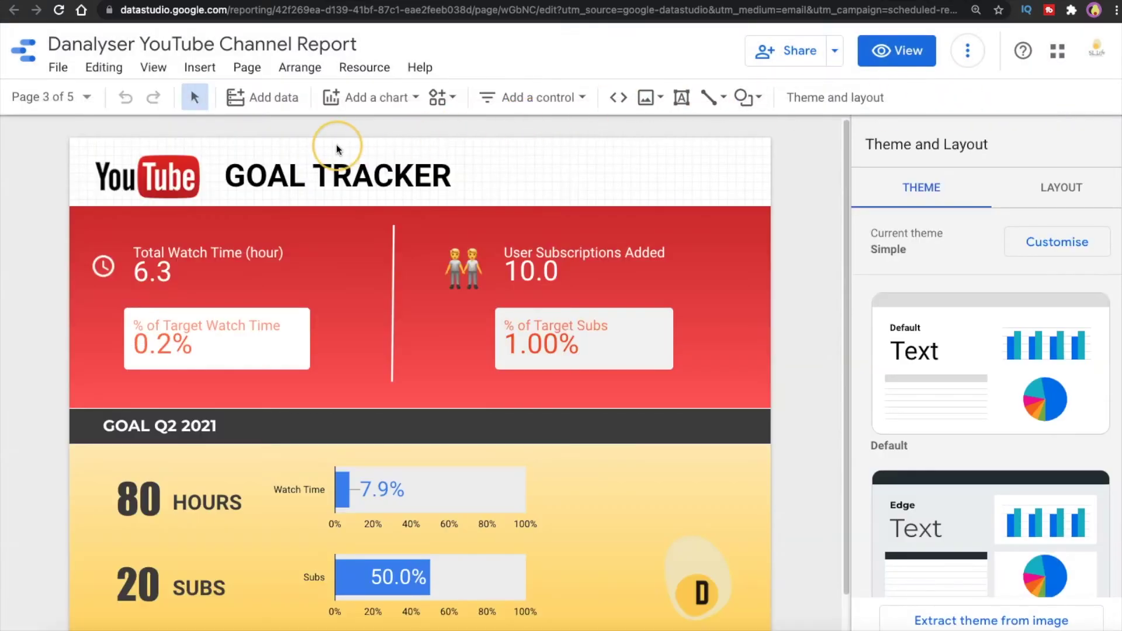
left_click(836, 63)
left_click(836, 63)
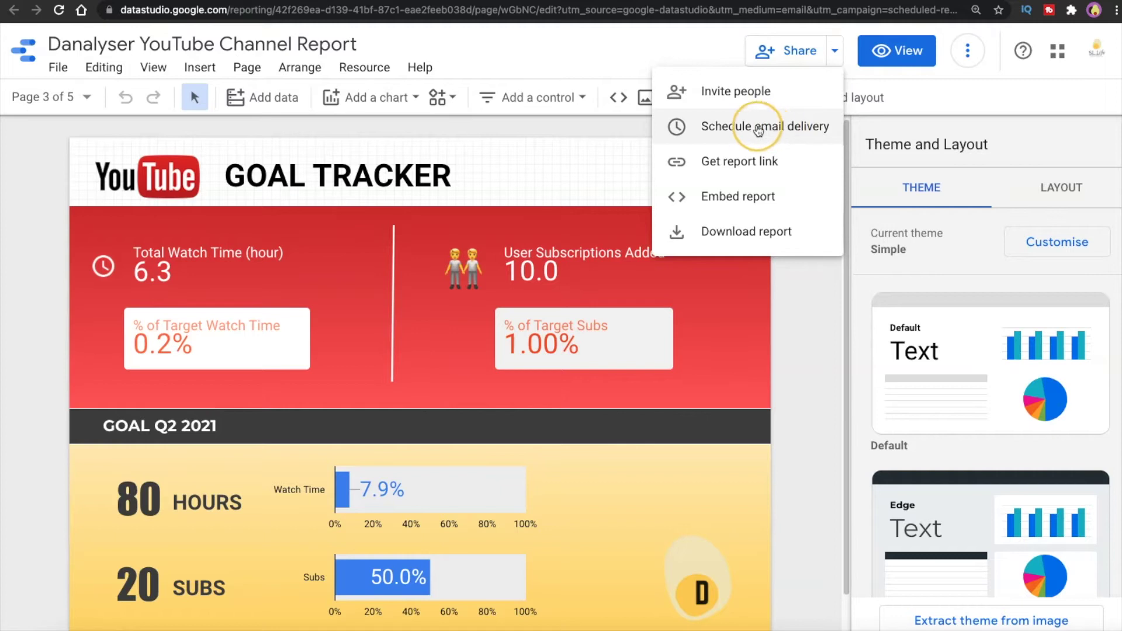
left_click(746, 127)
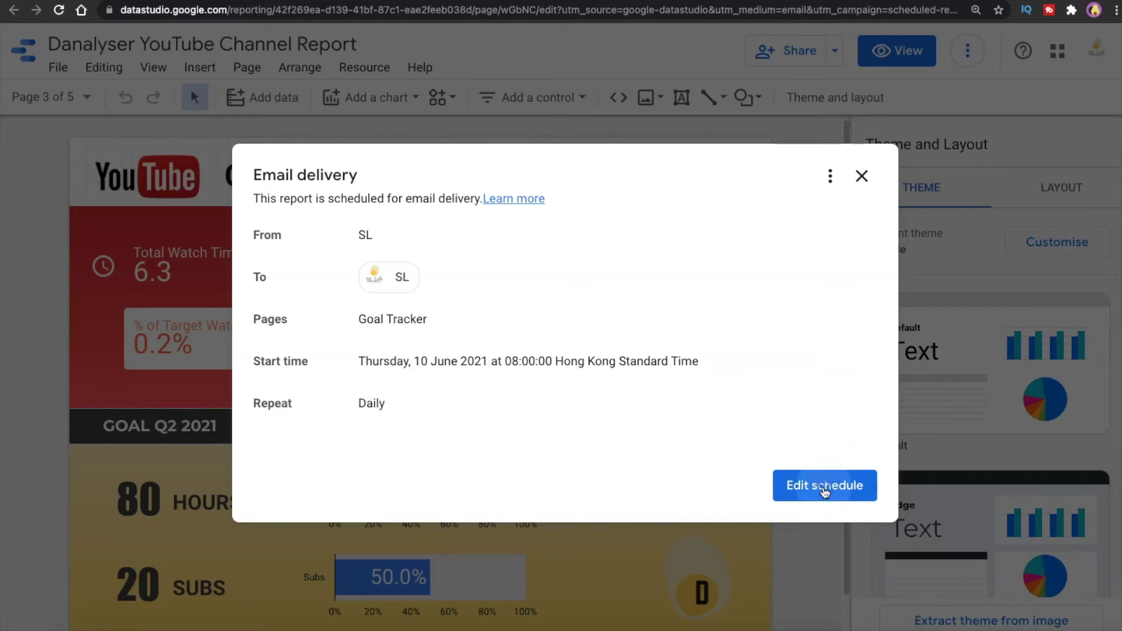
left_click(824, 490)
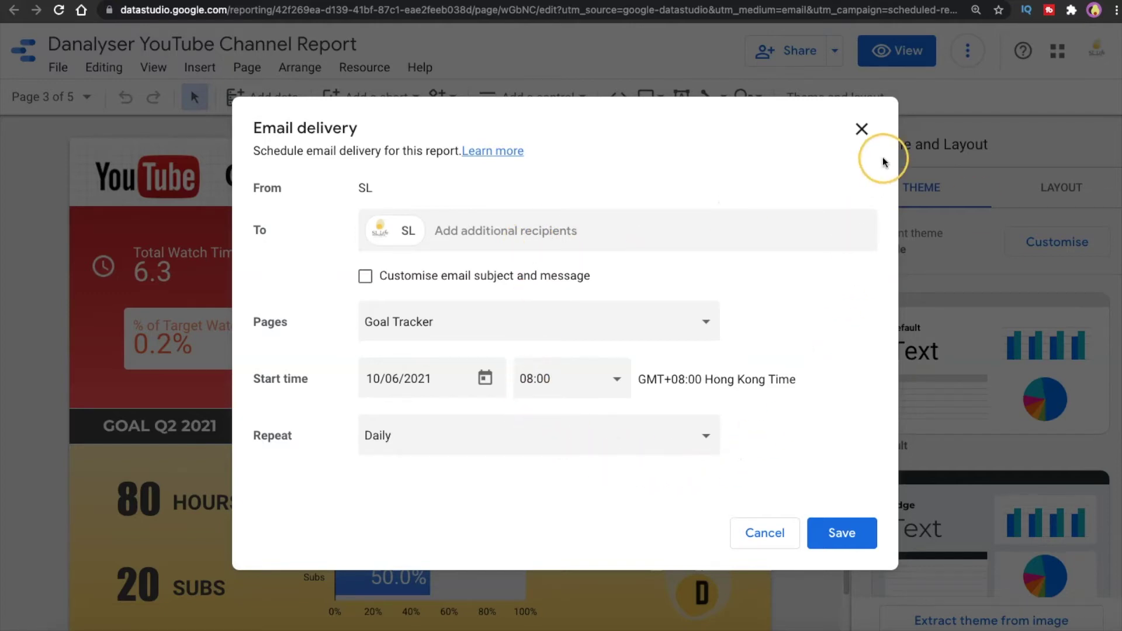
left_click(862, 129)
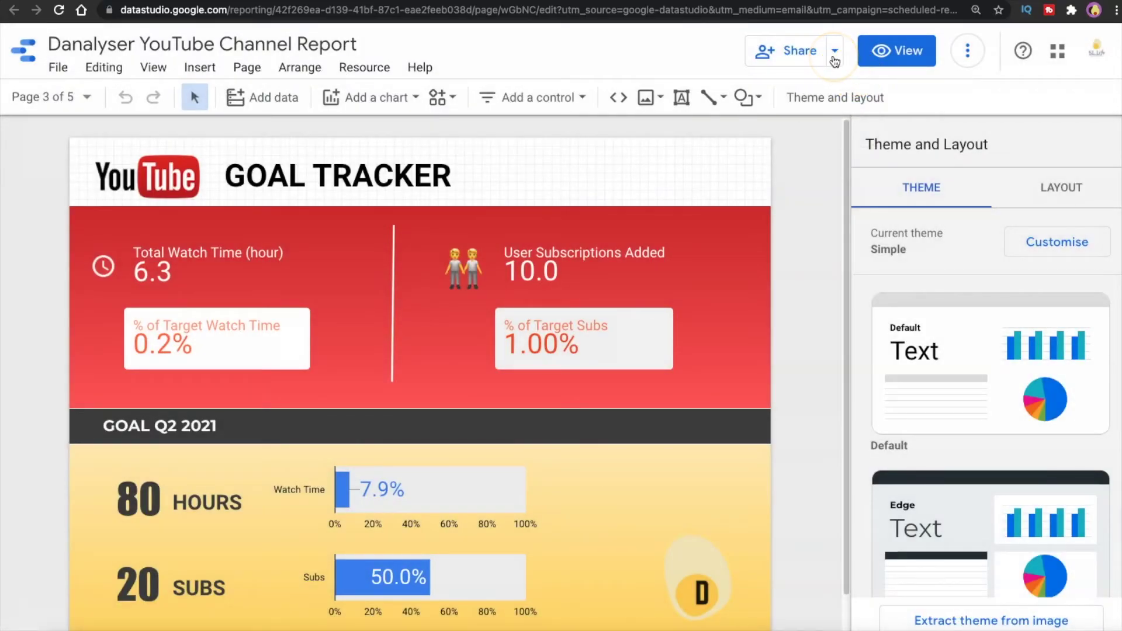
- Open Schedule email delivery from the Share dropdown, showing the Goal Tracker daily 08:00 schedule
left_click(834, 56)
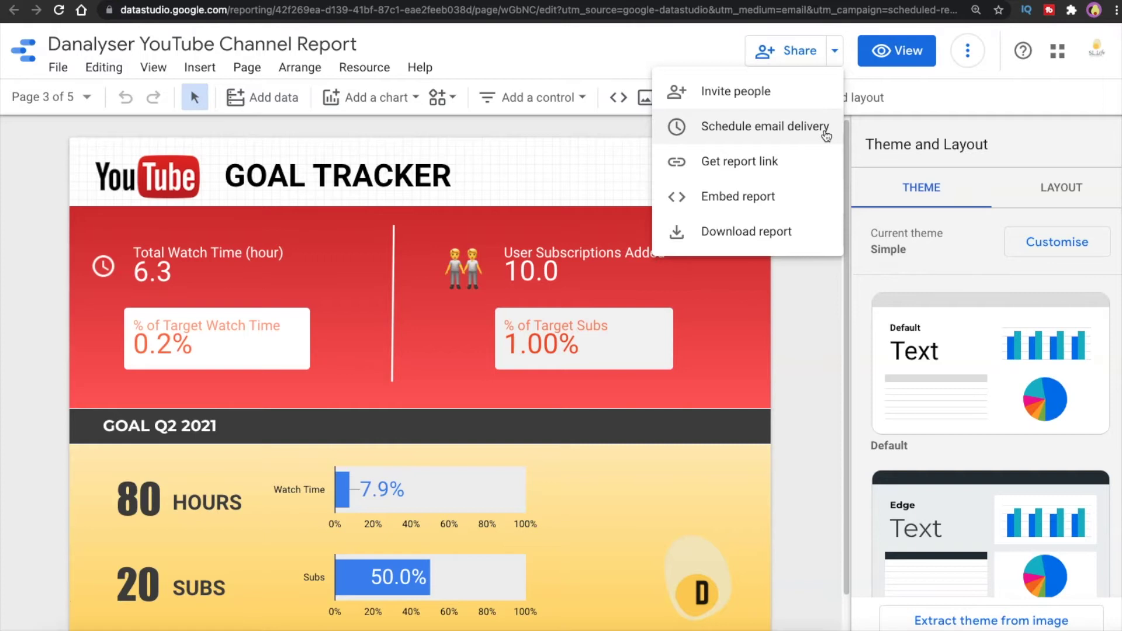
left_click(834, 51)
left_click(835, 51)
left_click(805, 131)
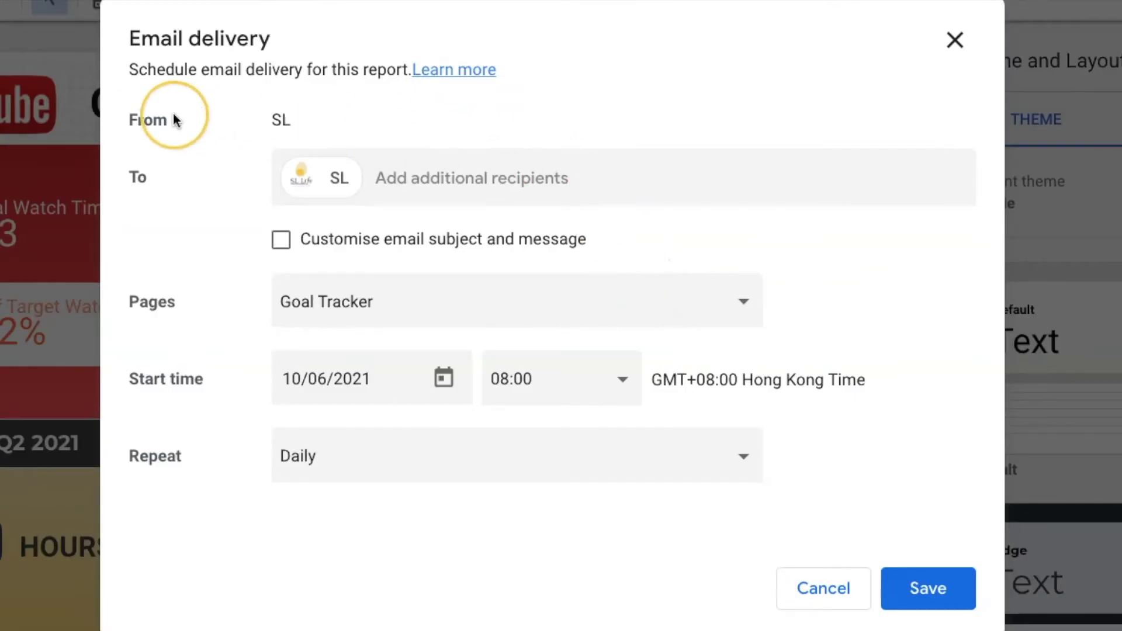
- Enter two additional recipient e-mail addresses in the To field, confirming each as a chip
left_click_drag(132, 169, 165, 170)
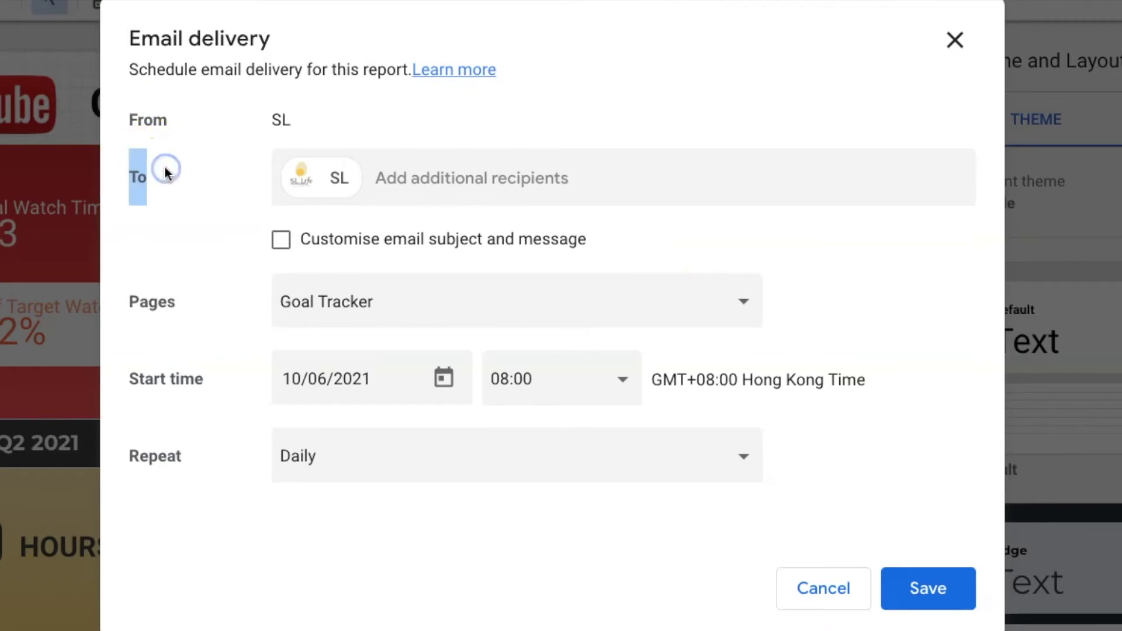
left_click(397, 179)
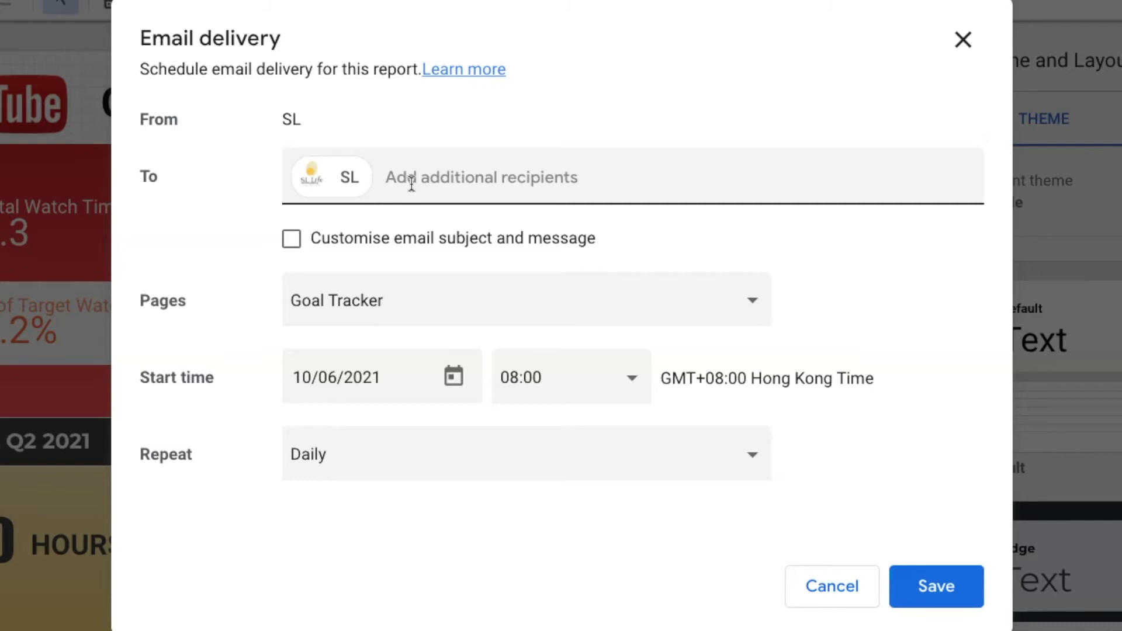
left_click(432, 191)
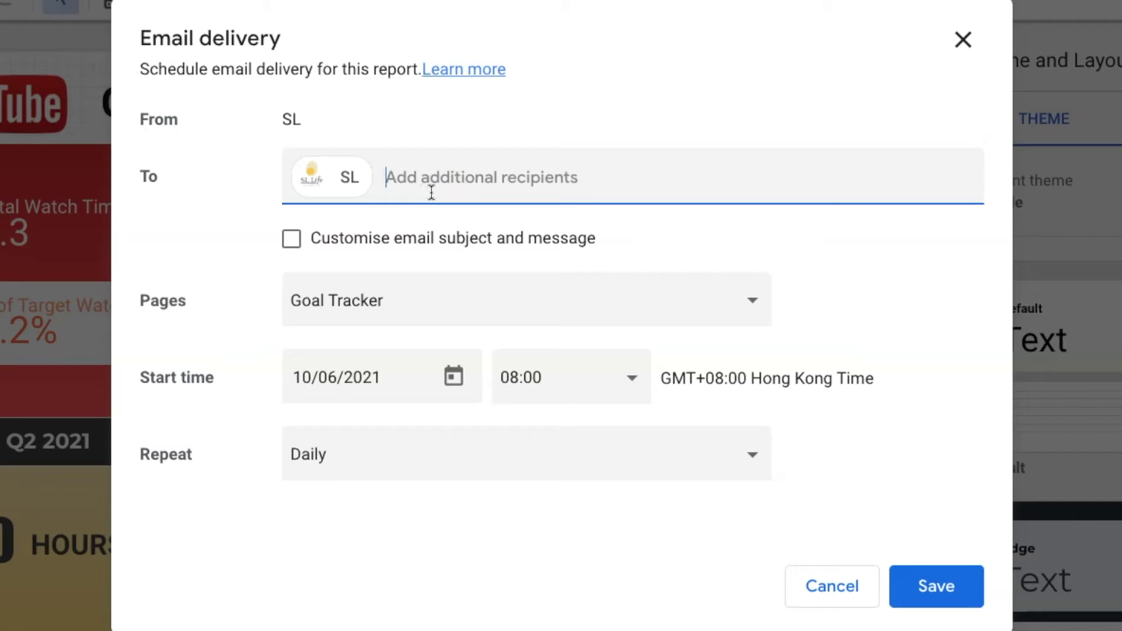
type("example@gmail.com")
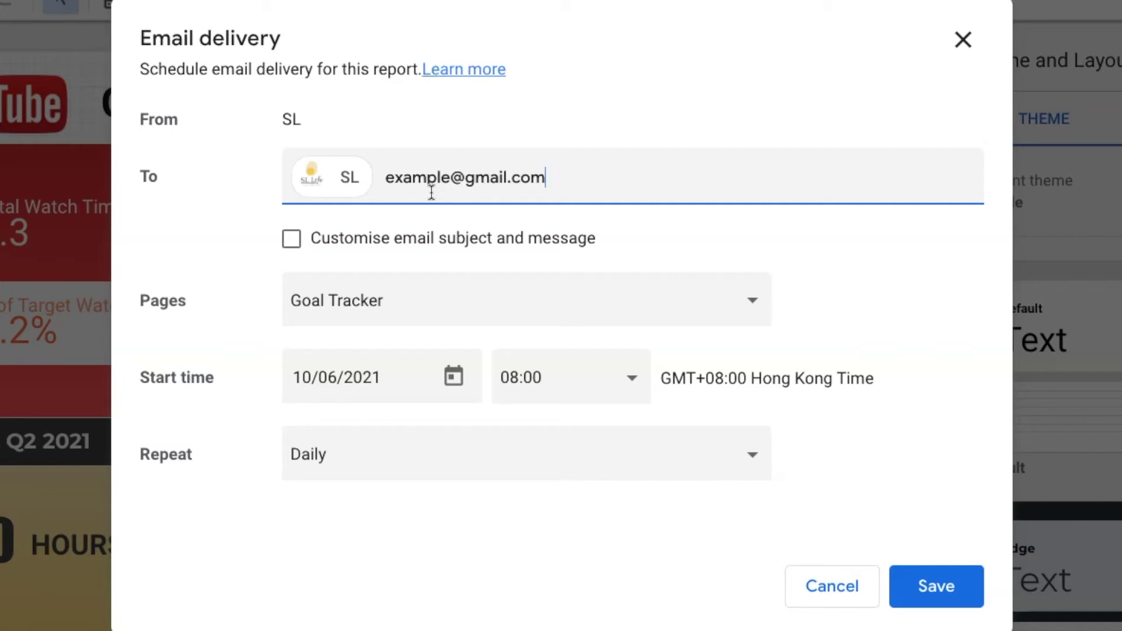
key("Return")
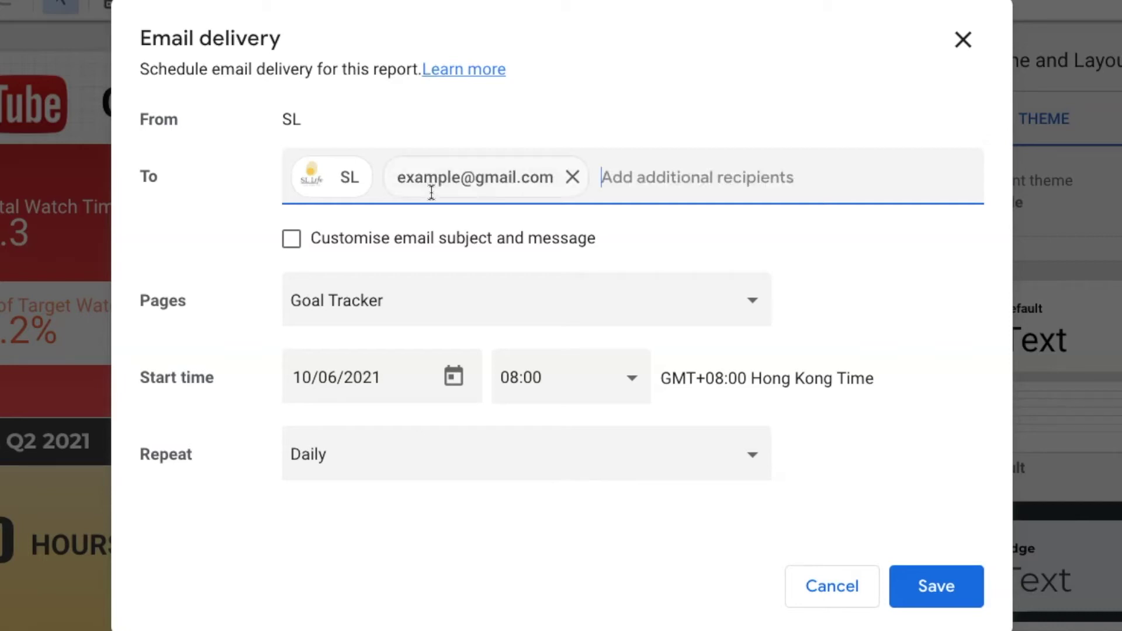
type("example2@gmail.com")
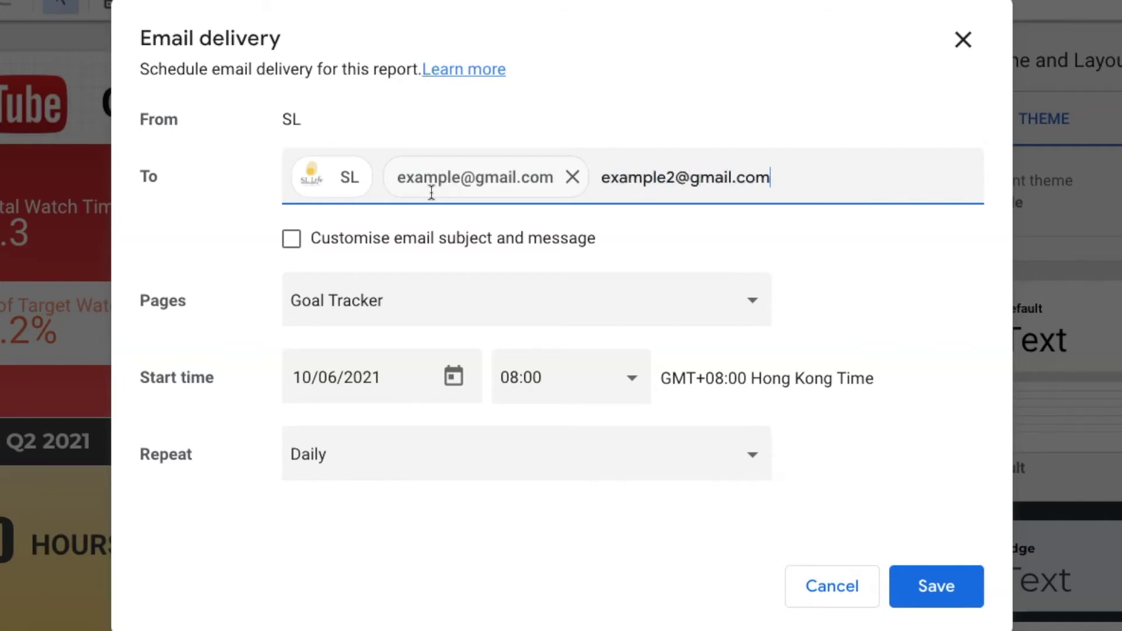
key("Return")
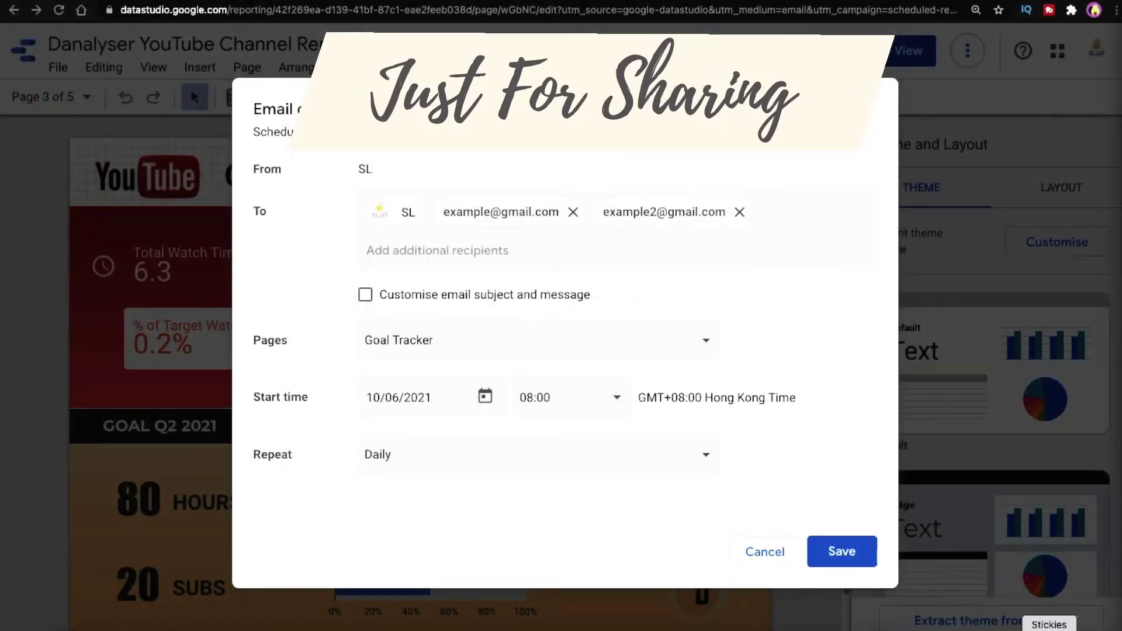
left_click(1052, 569)
left_click_drag(676, 320, 676, 258)
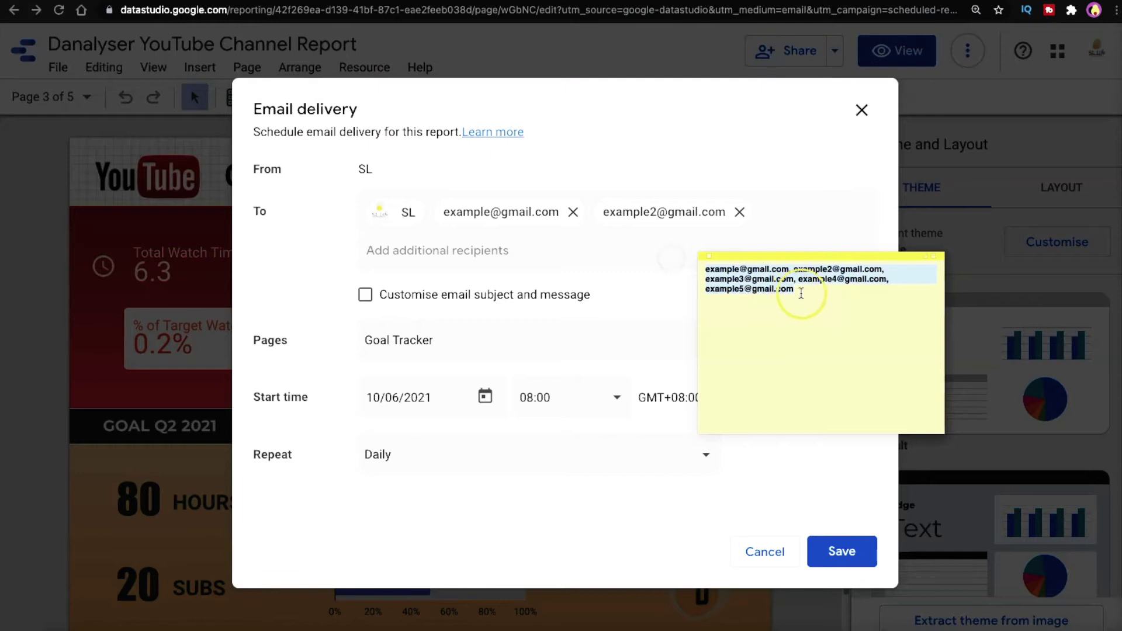
left_click(823, 291)
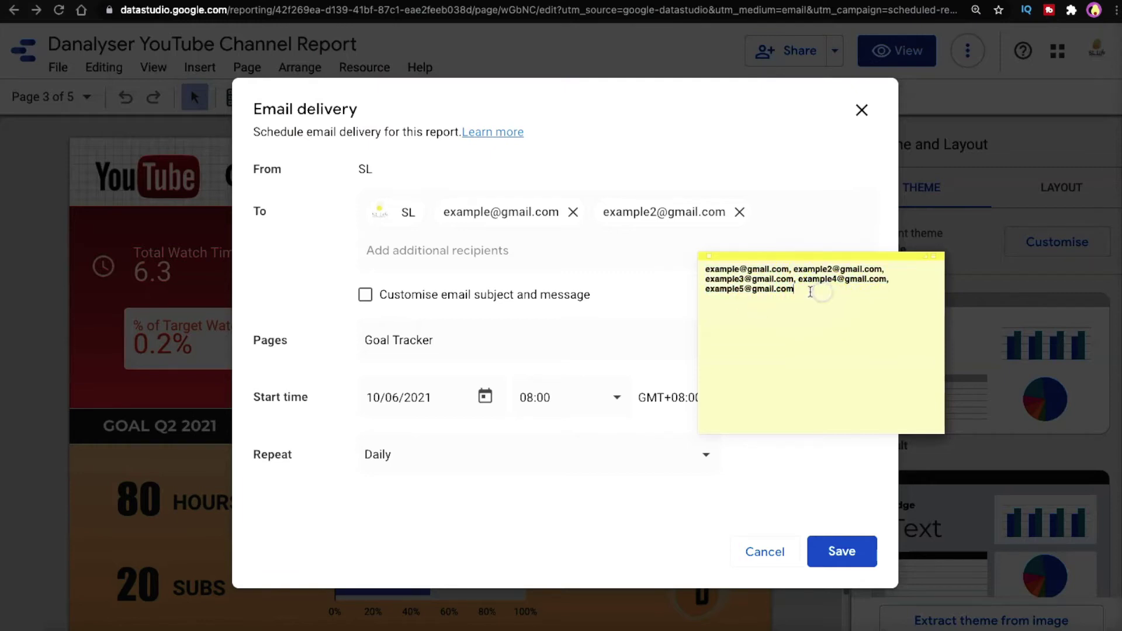
left_click_drag(811, 292, 677, 265)
left_click(483, 251)
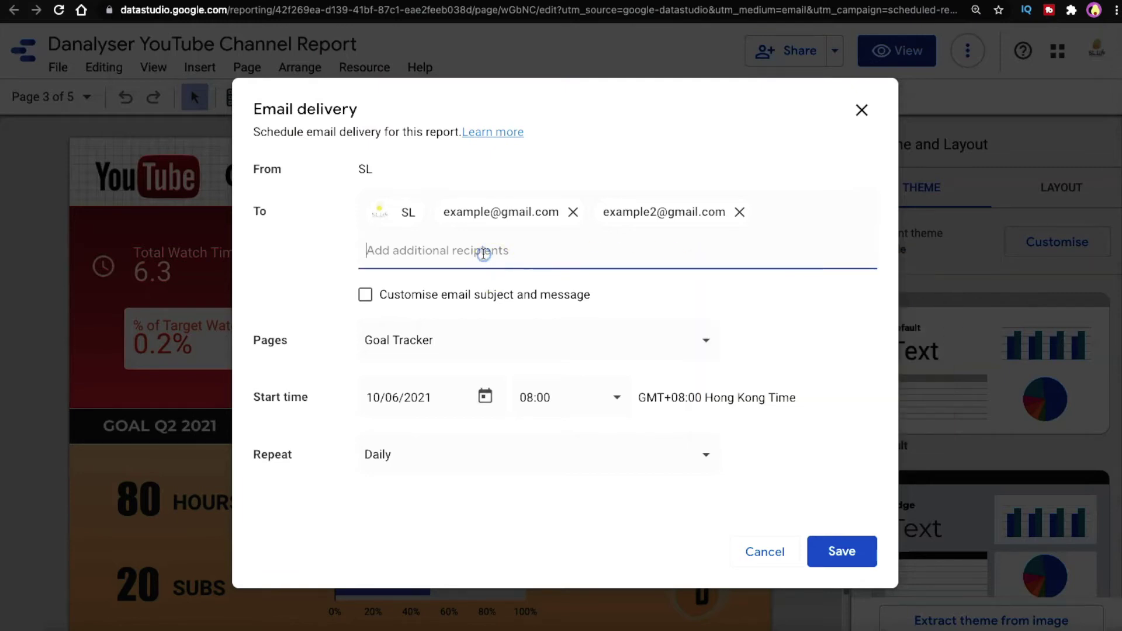
key("super+Tab")
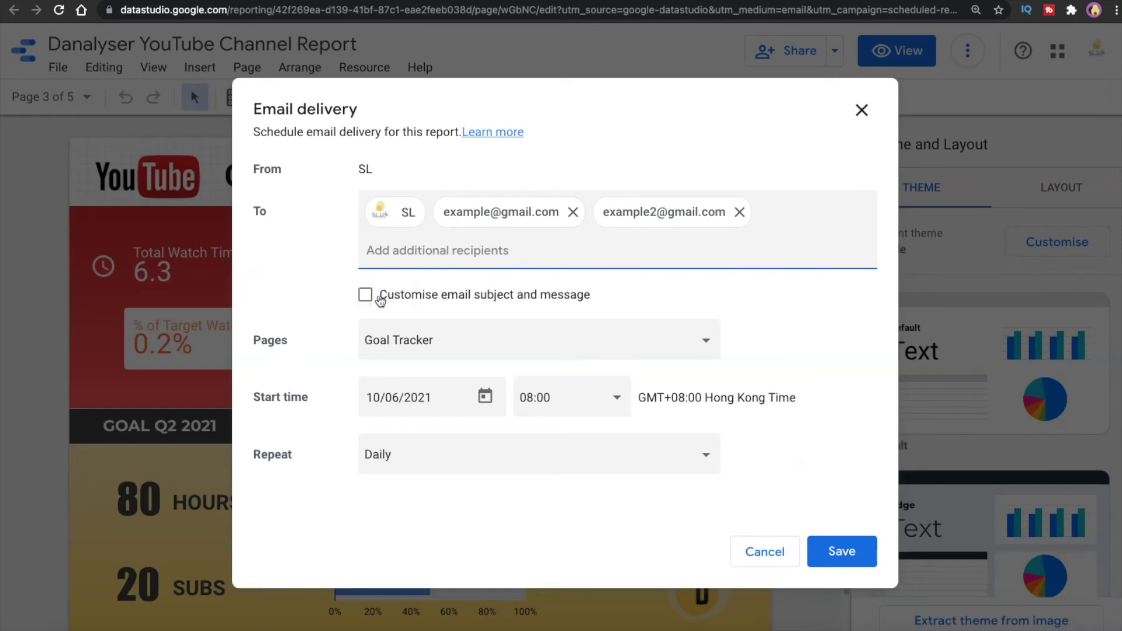
- Enable a custom message reading 'This report is for you to check out your daily performance at Youtube.'
left_click(365, 295)
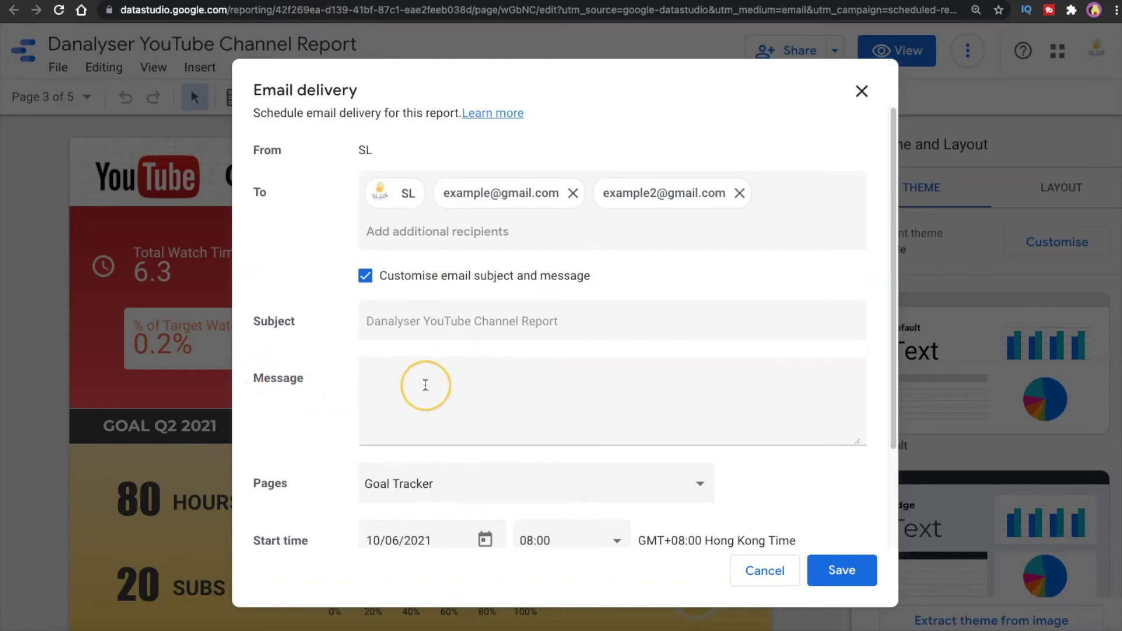
left_click(435, 384)
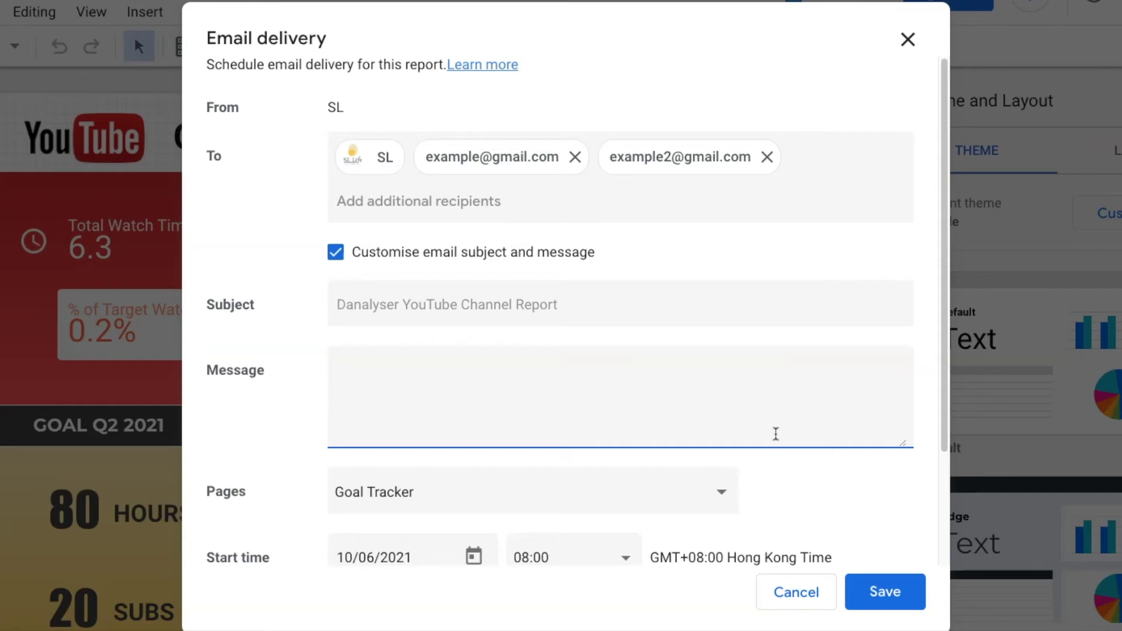
type("his")
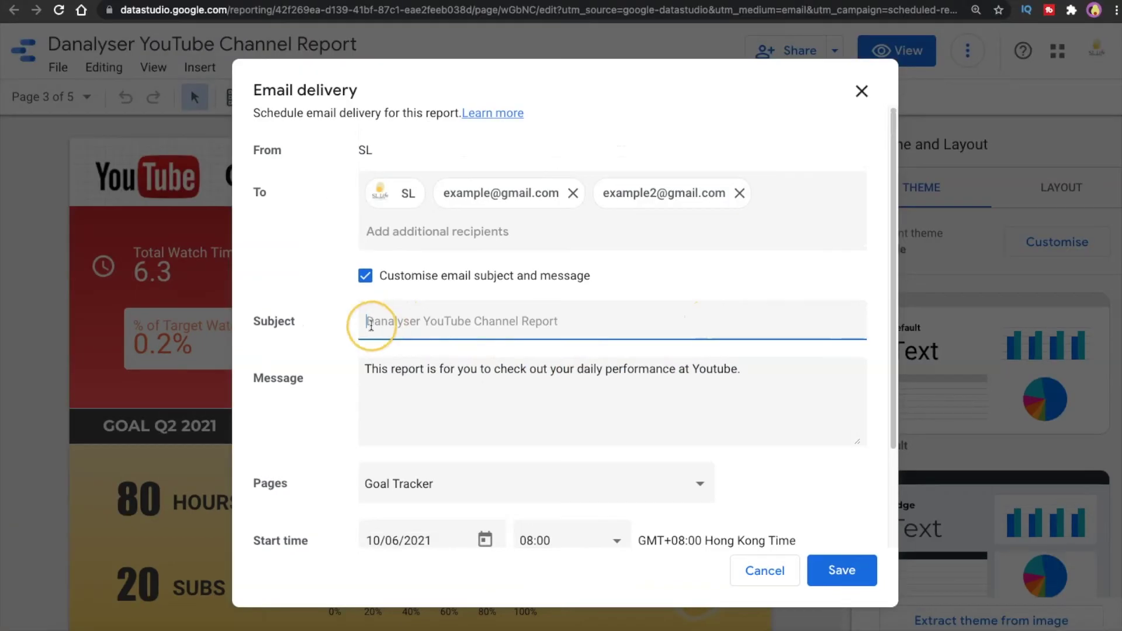
left_click(422, 304)
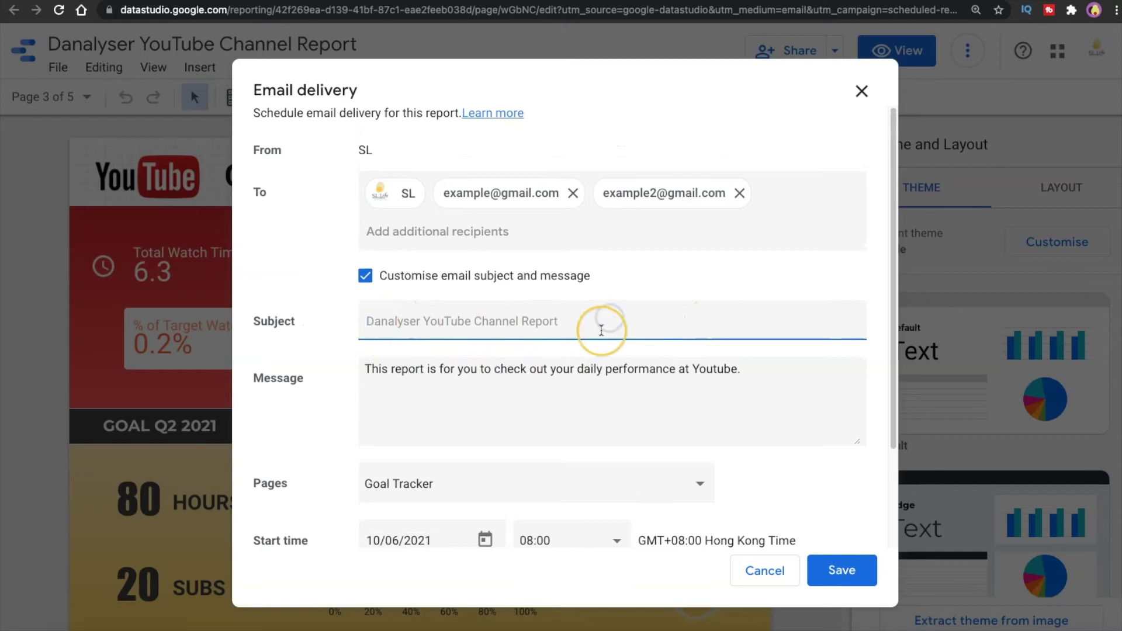
scroll(689, 328, "down", 1)
scroll(711, 334, "down", 1)
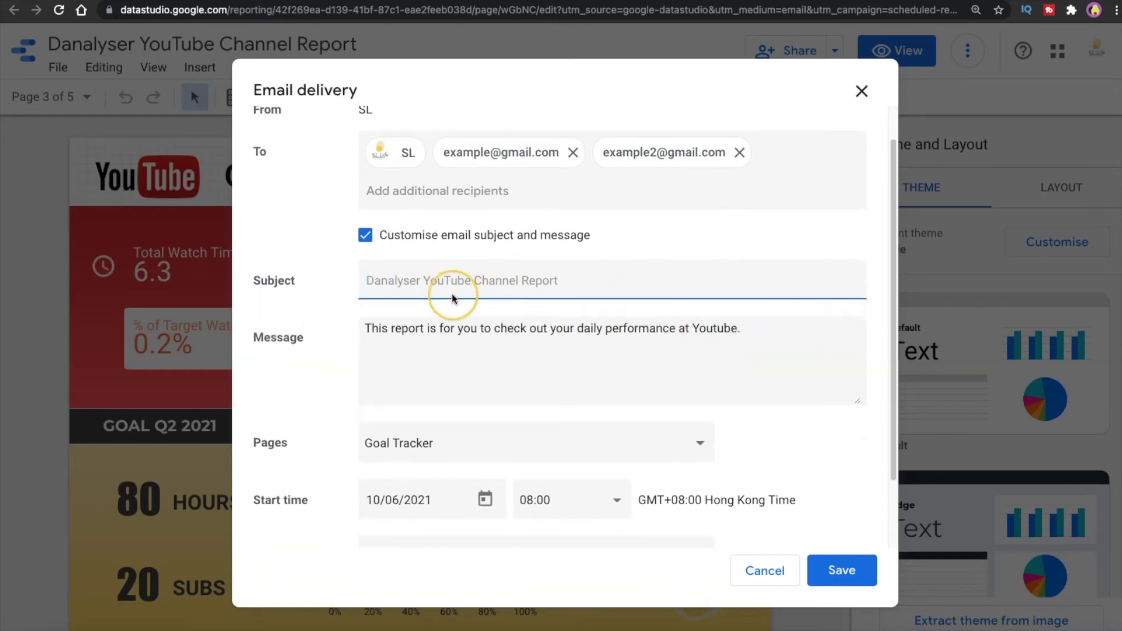
scroll(729, 310, "down", 2)
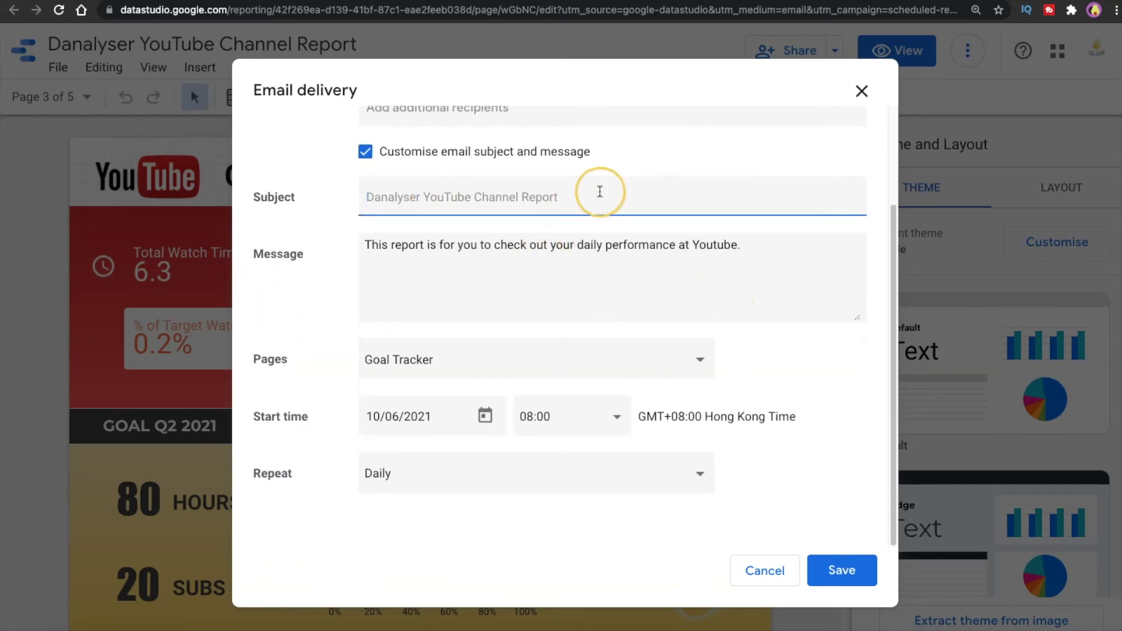
left_click(728, 275)
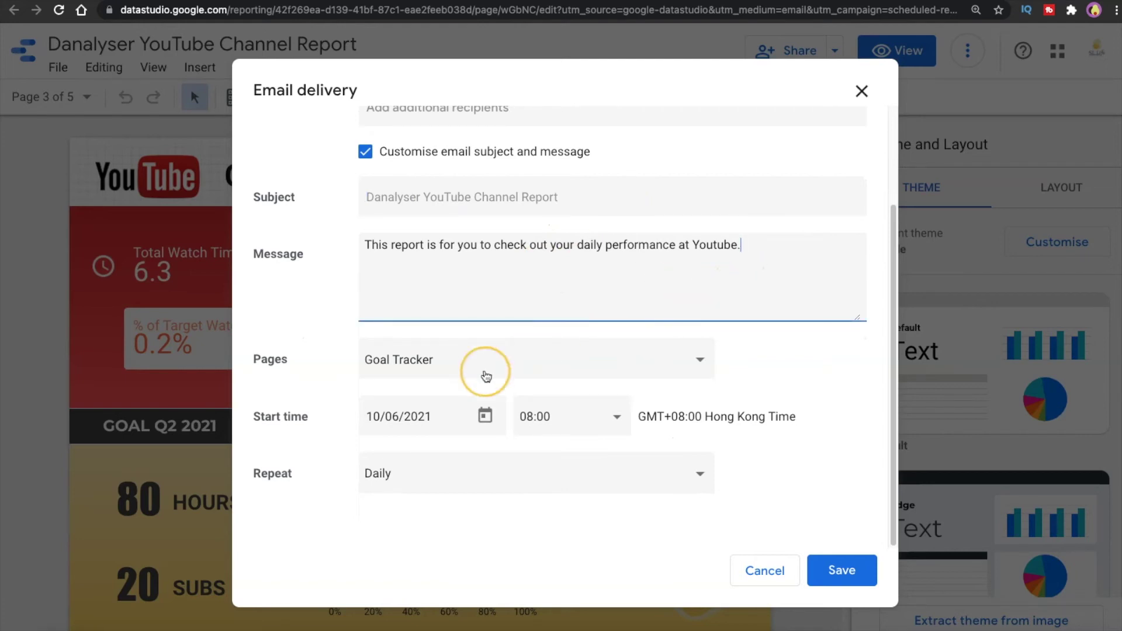
left_click(634, 352)
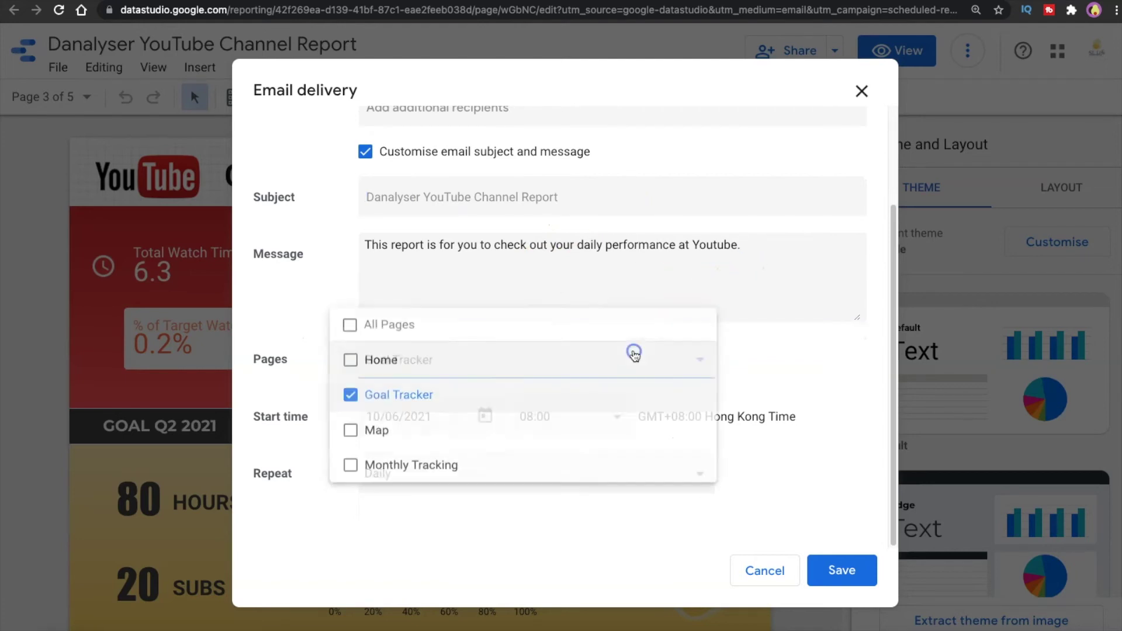
left_click(693, 268)
left_click_drag(287, 360, 272, 366)
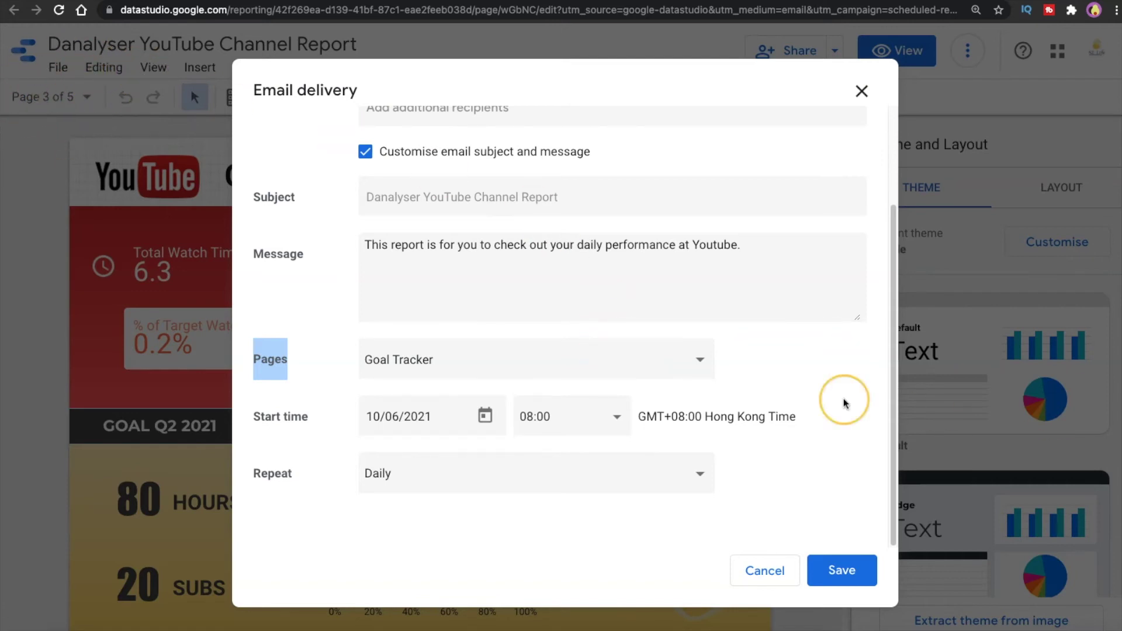
left_click_drag(252, 358, 302, 361)
left_click(586, 360)
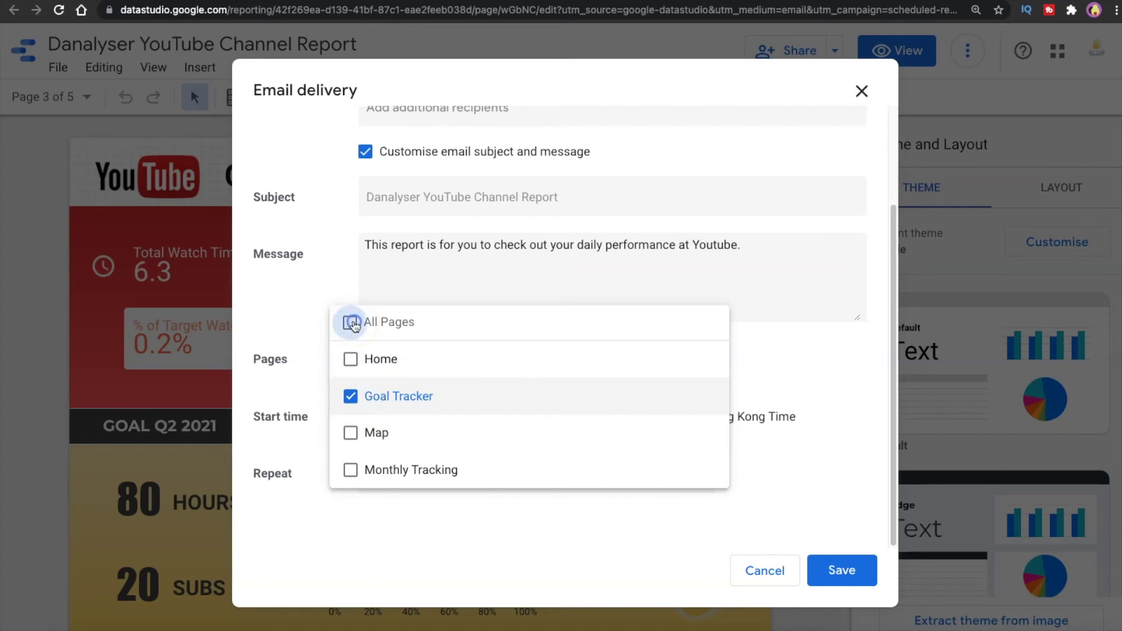
left_click(353, 323)
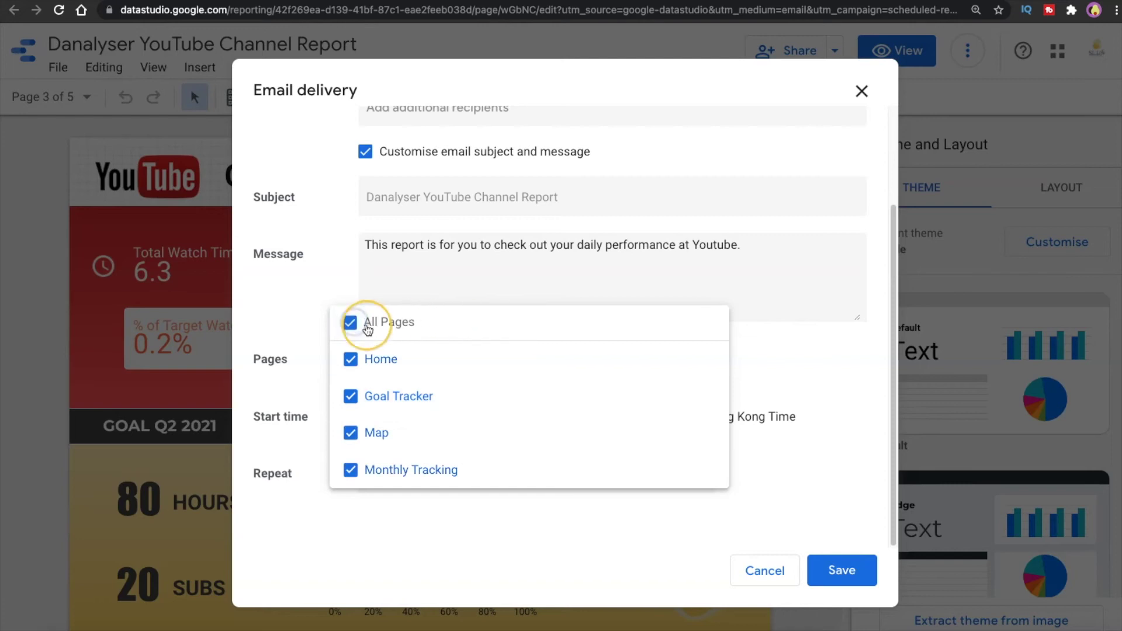
left_click(352, 323)
left_click(350, 395)
left_click(353, 431)
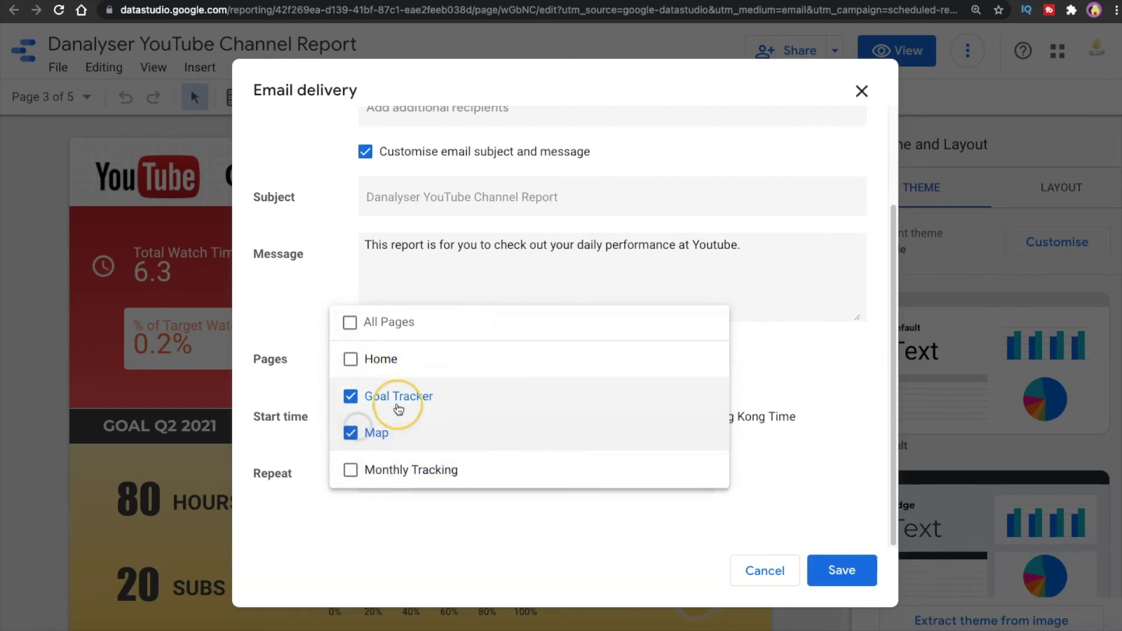
left_click(367, 442)
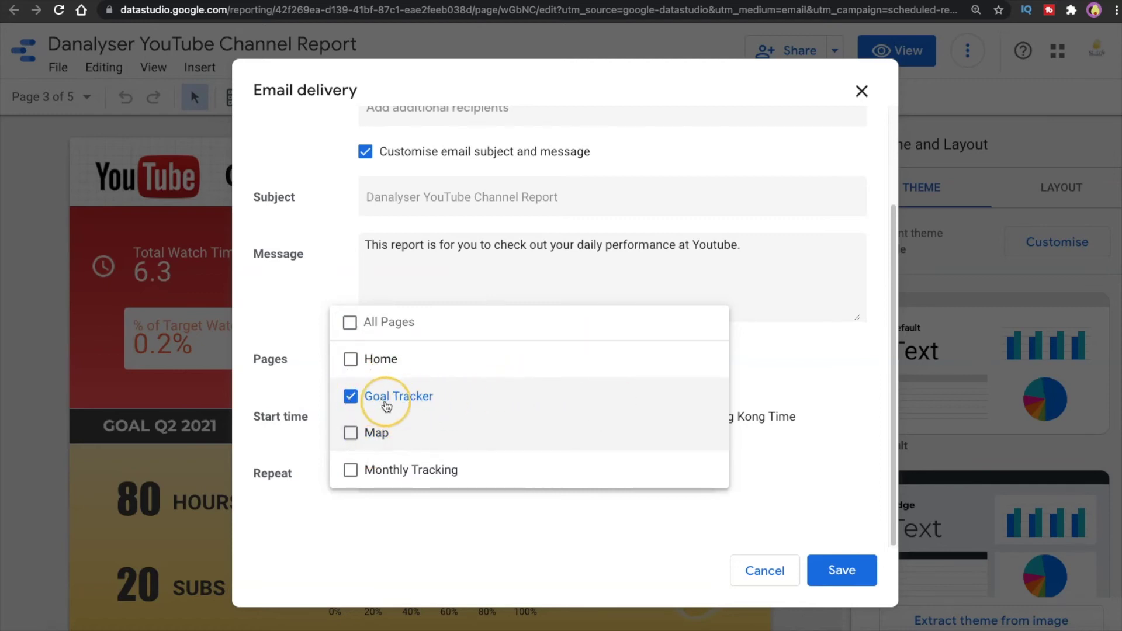
left_click(459, 535)
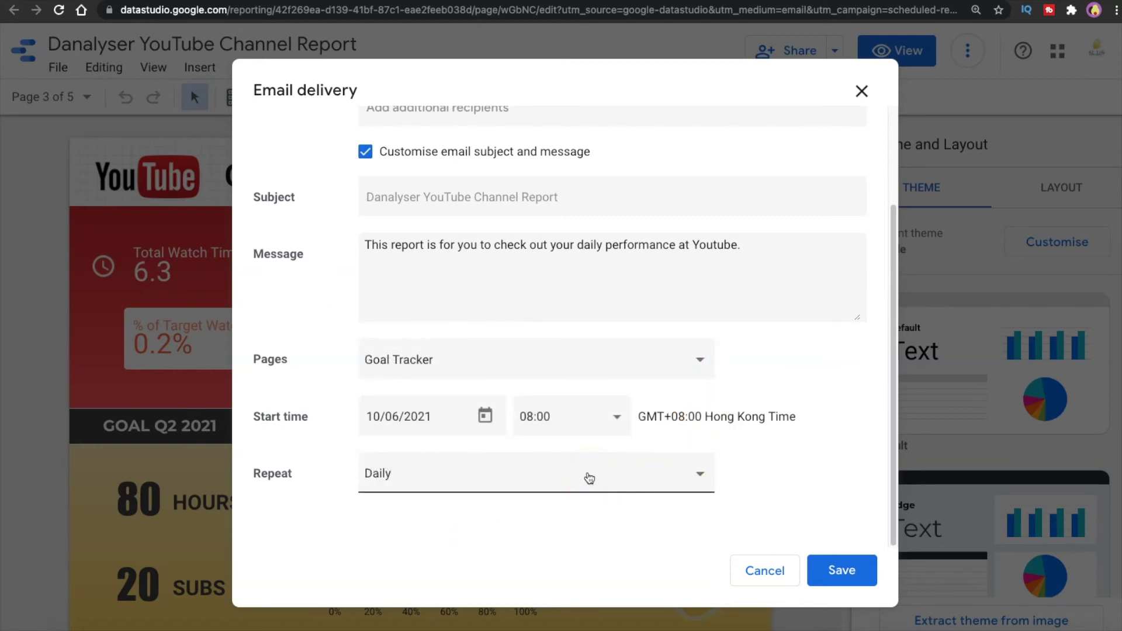
left_click(406, 427)
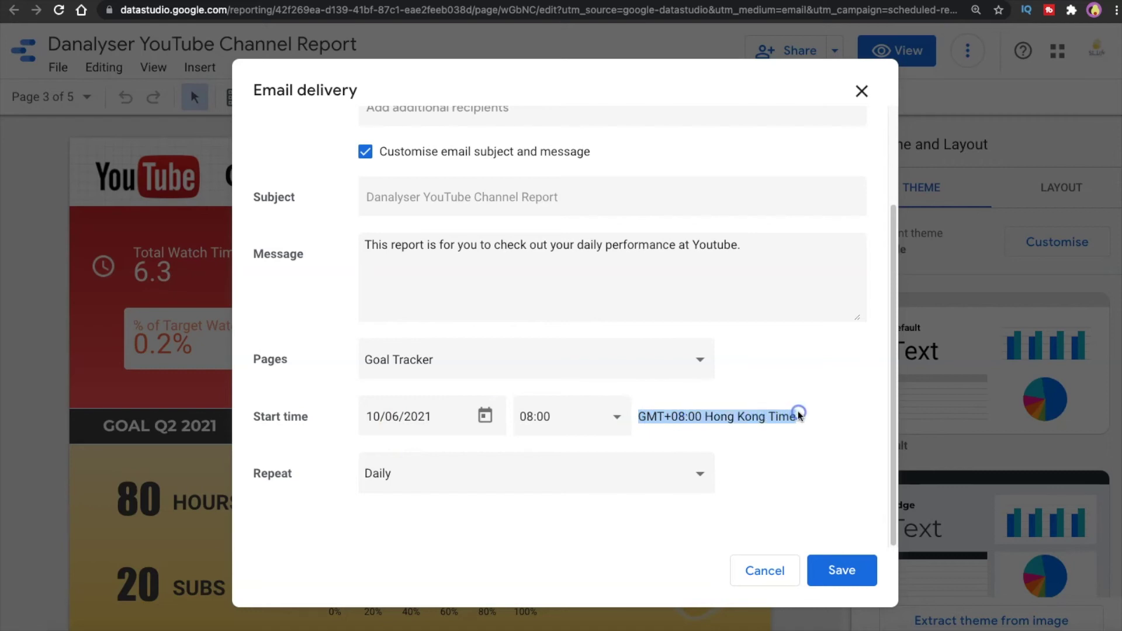
left_click(486, 414)
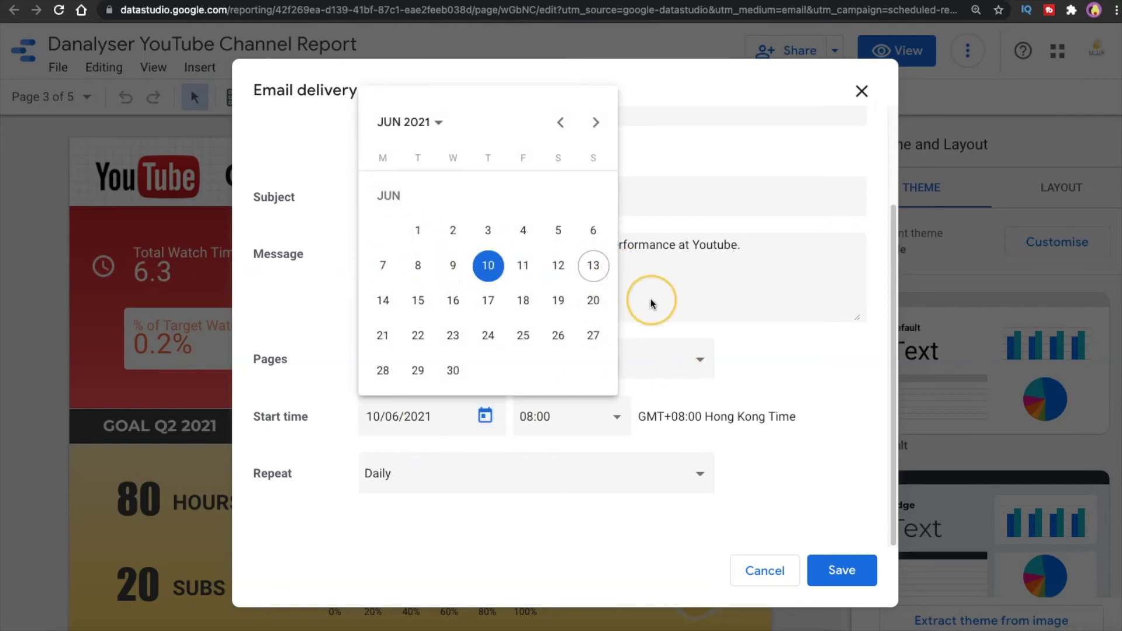
left_click(583, 428)
left_click(584, 428)
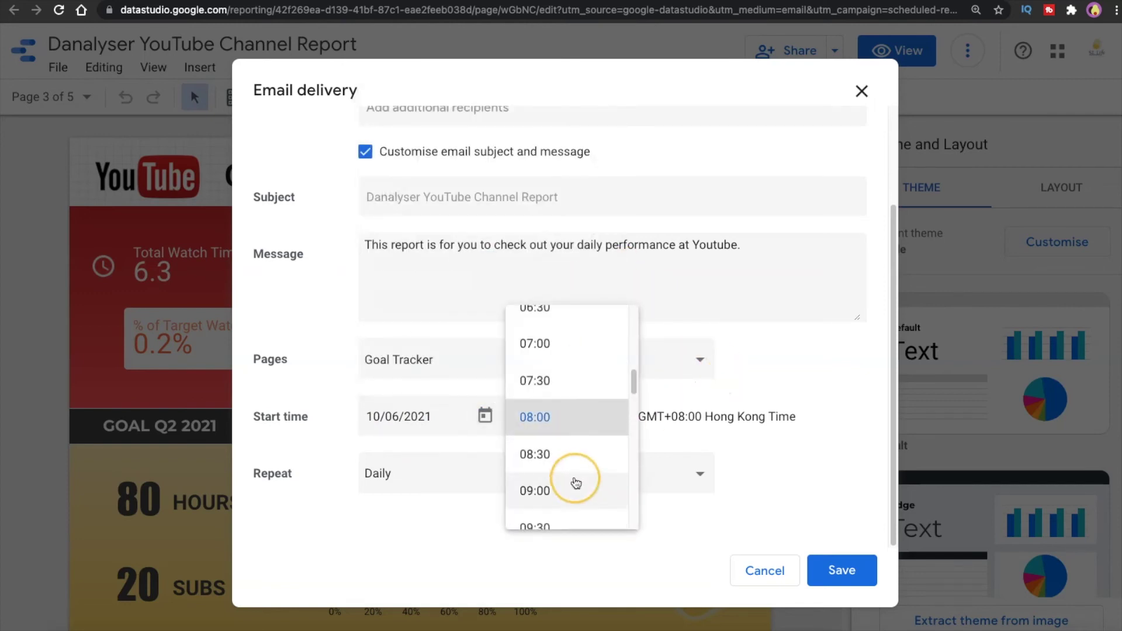
scroll(575, 462, "down", 1)
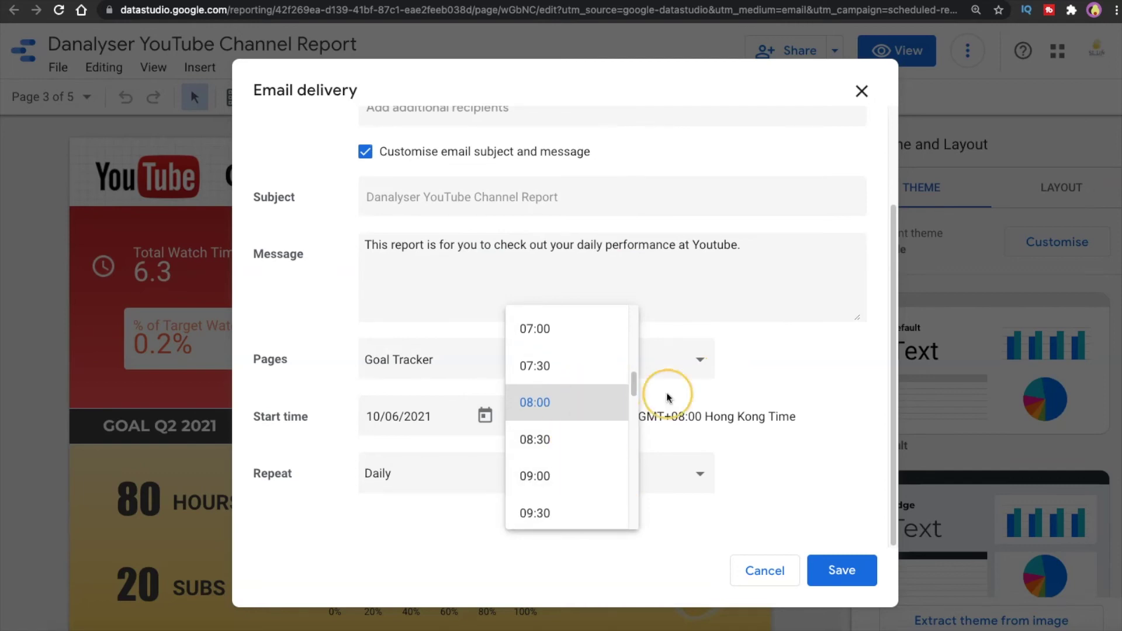
left_click(766, 380)
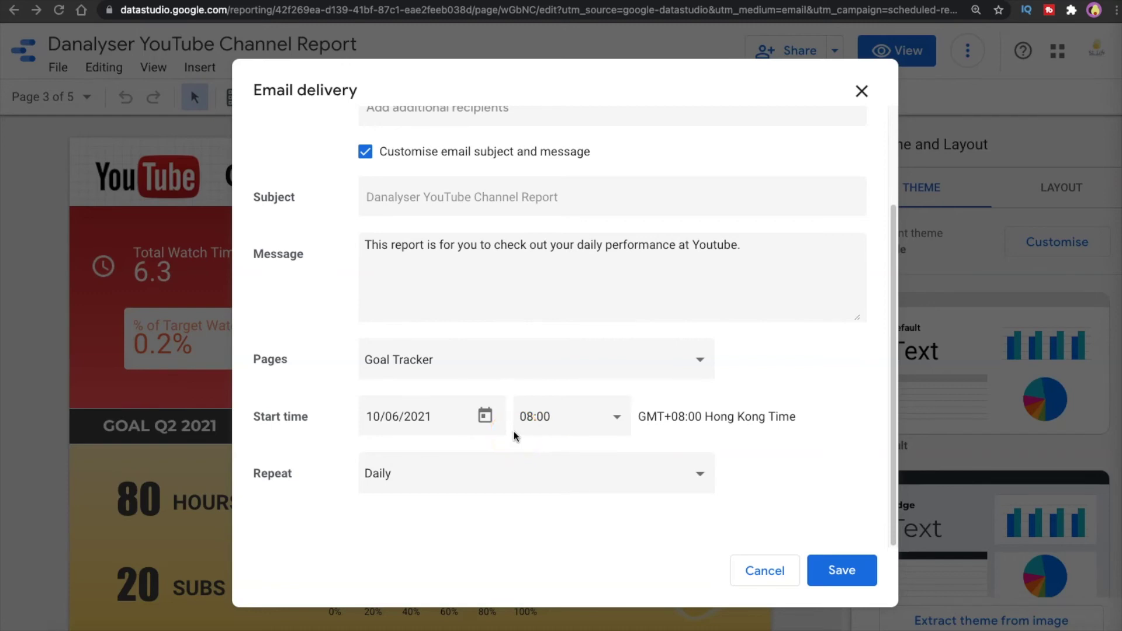
- Switch the repeat to Custom and try an interval of 9
left_click(486, 475)
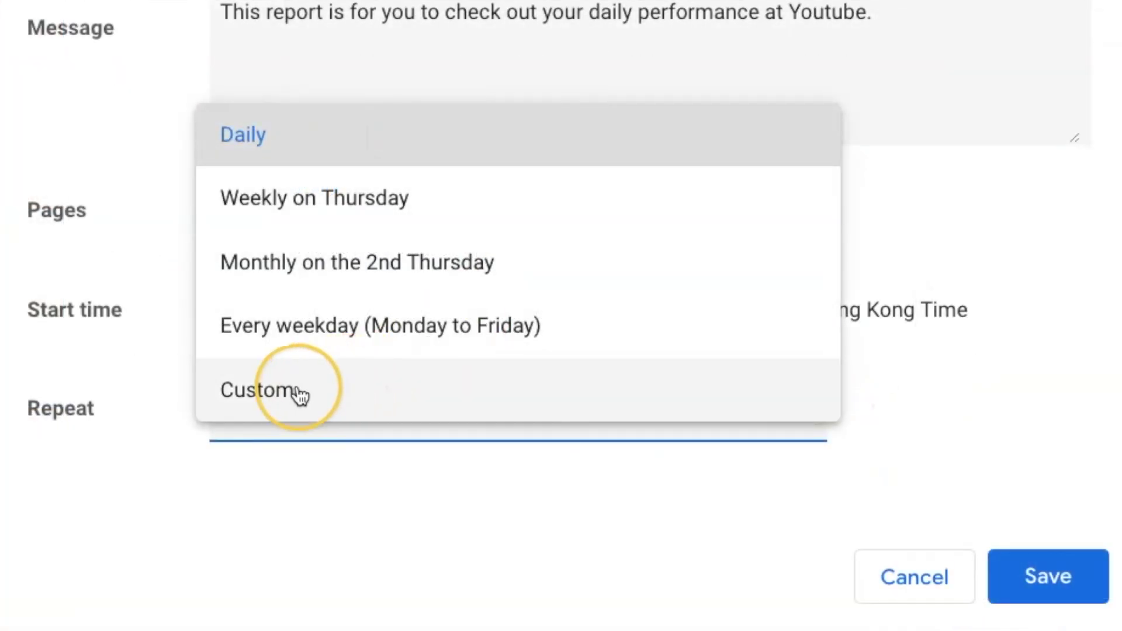
left_click(301, 396)
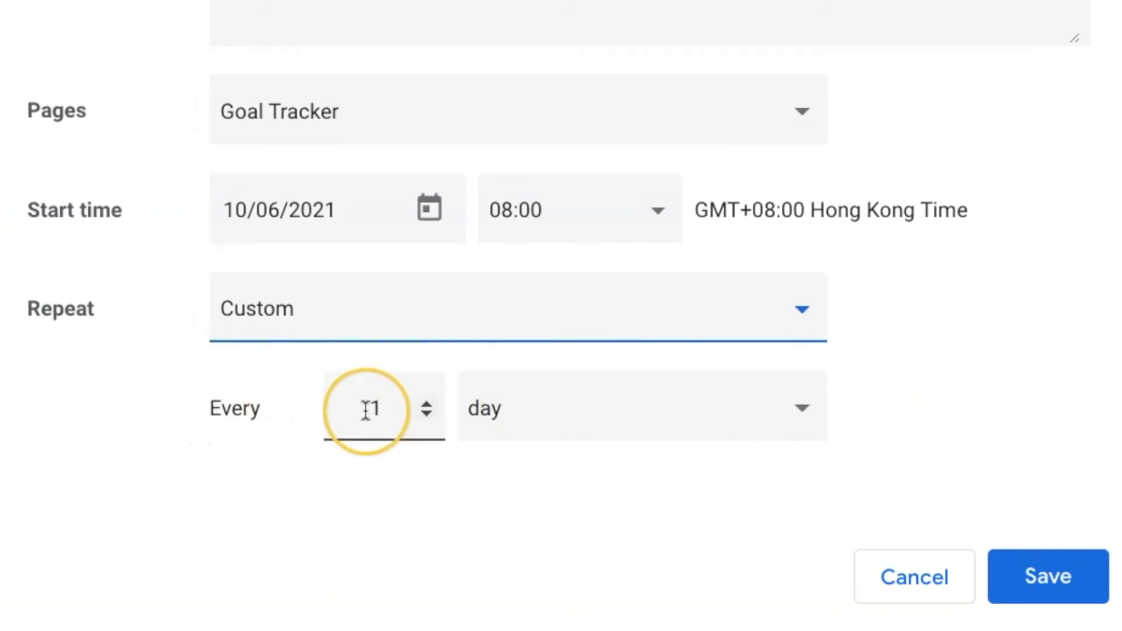
left_click(426, 404)
left_click(426, 404)
left_click(425, 405)
left_click(425, 405)
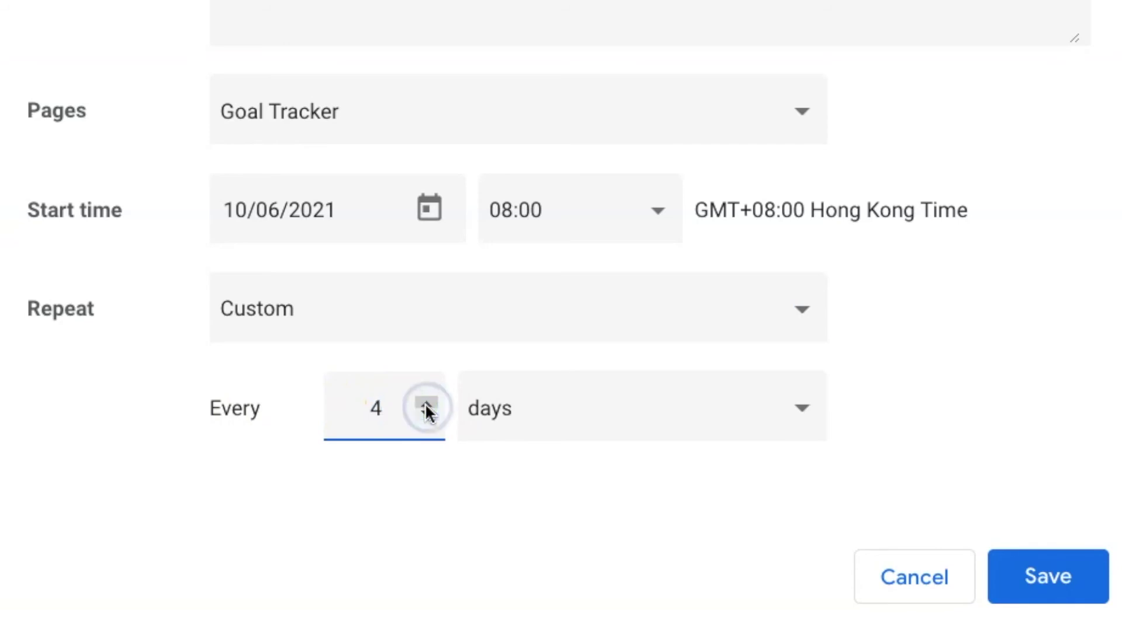
left_click(425, 404)
left_click(426, 404)
left_click(426, 404)
key("BackSpace")
left_click(376, 411)
double_click(359, 408)
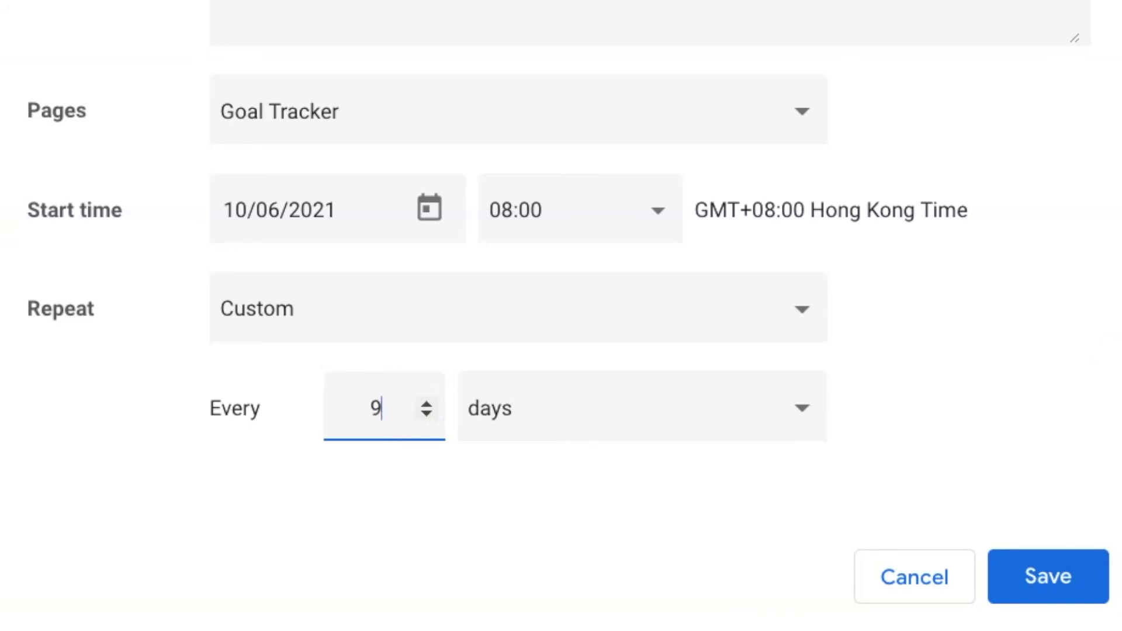
type("9")
left_click_drag(388, 408, 318, 405)
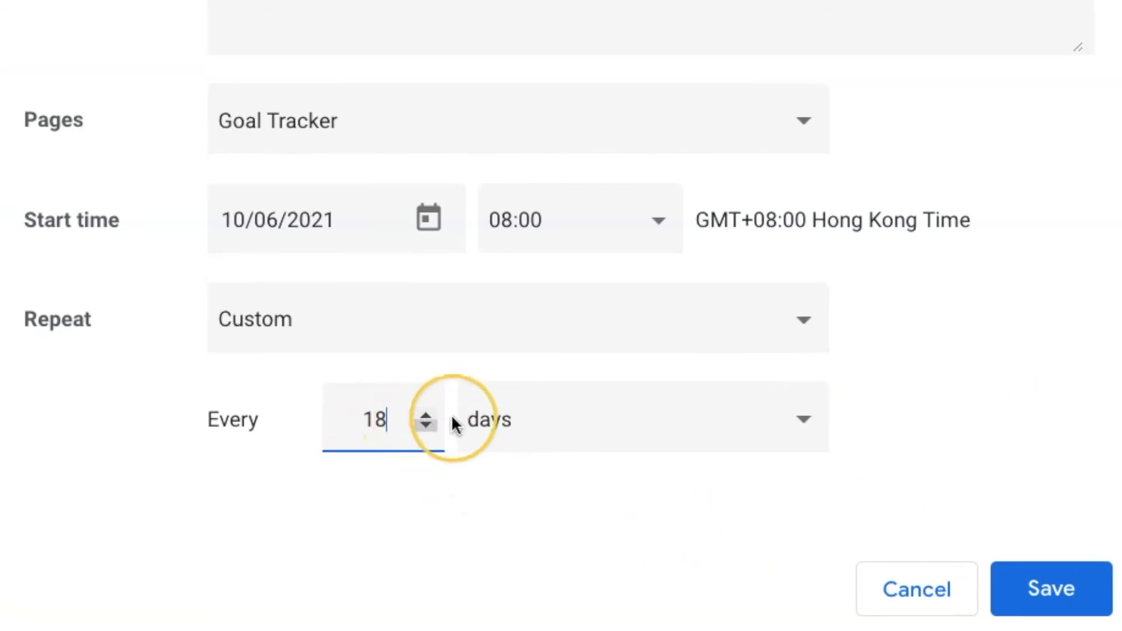
- Try weekly repeats toggling Friday, Thursday and Saturday, then set the repeat back to Daily
left_click(556, 407)
left_click(615, 500)
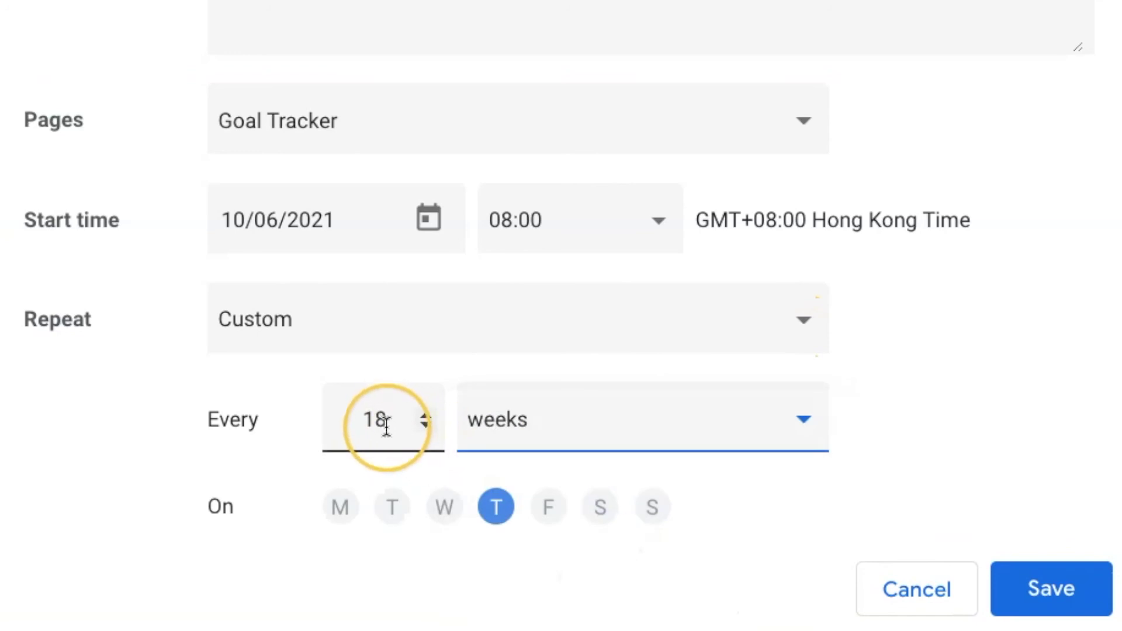
double_click(386, 425)
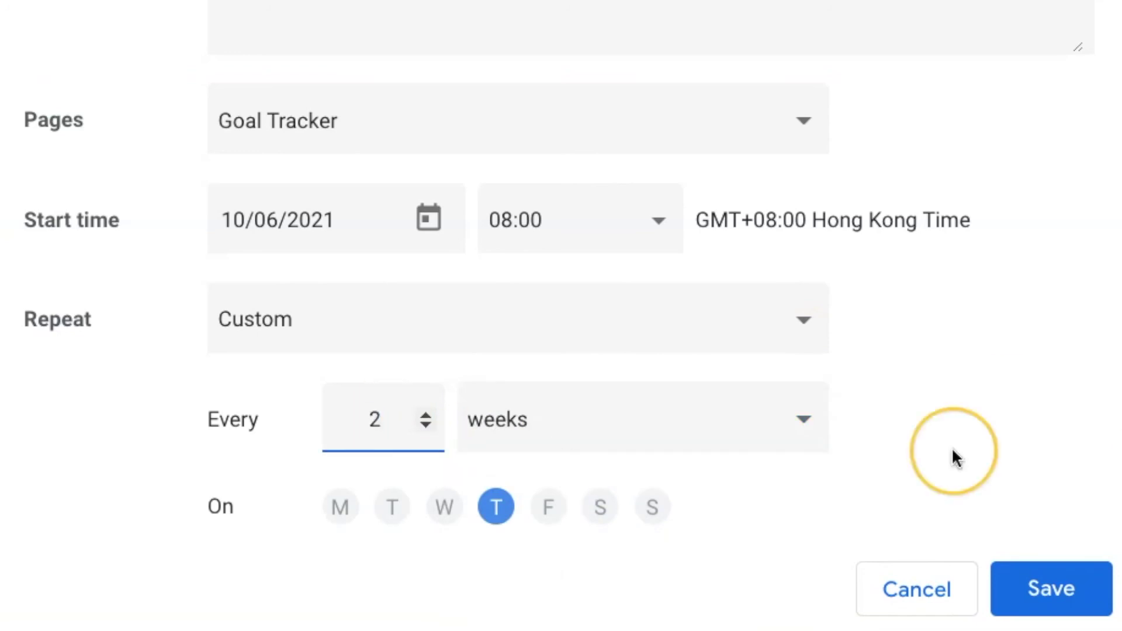
left_click(550, 508)
left_click(494, 509)
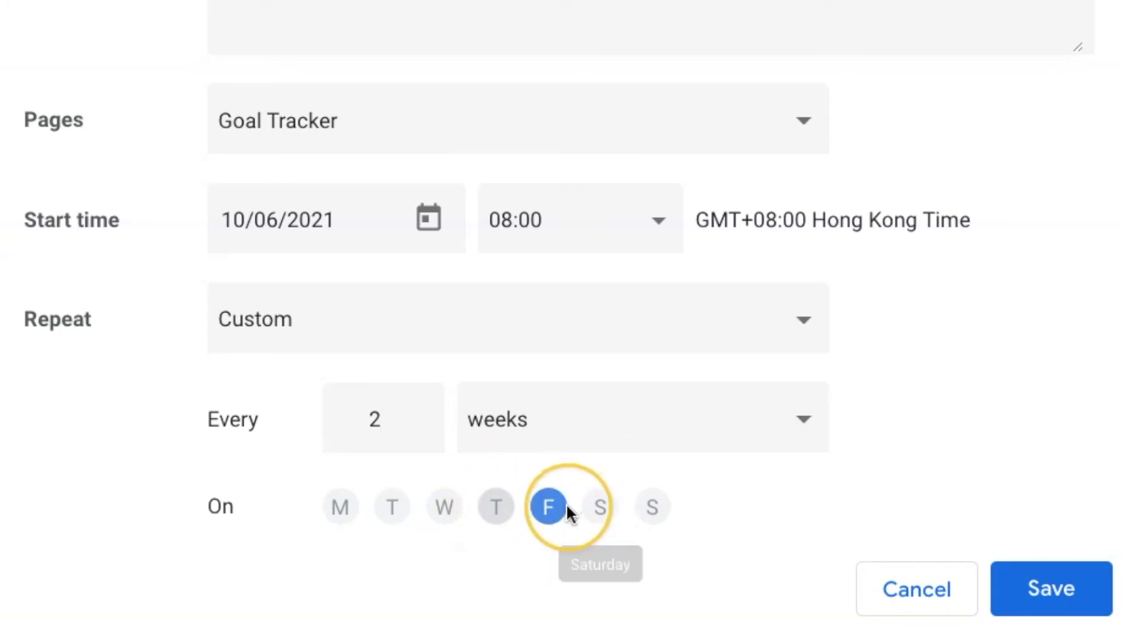
left_click(595, 510)
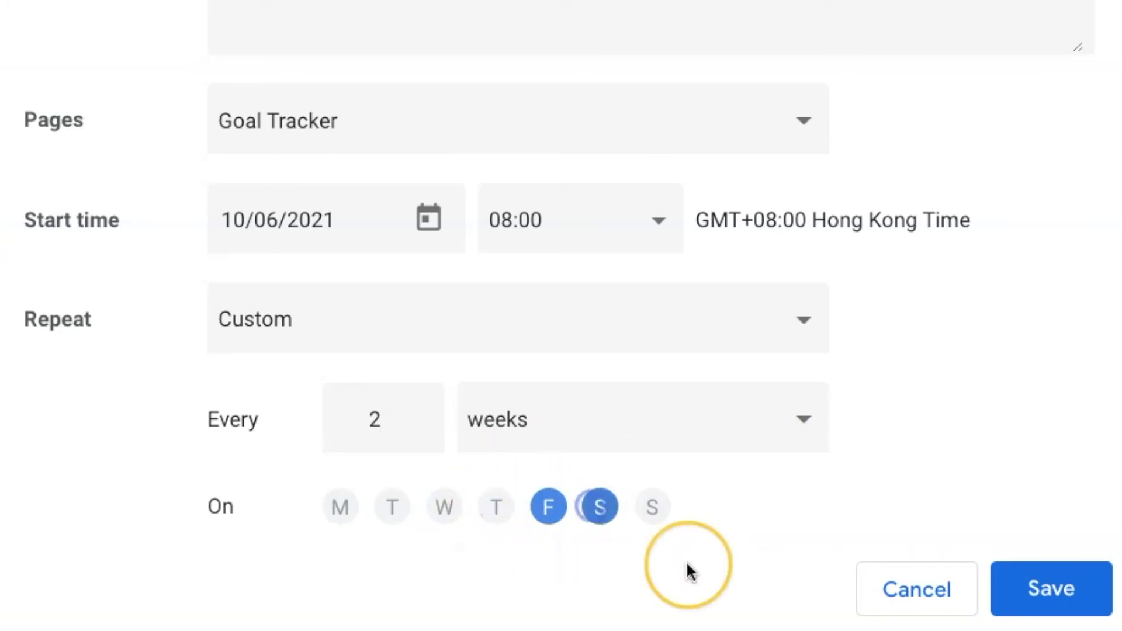
left_click(596, 511)
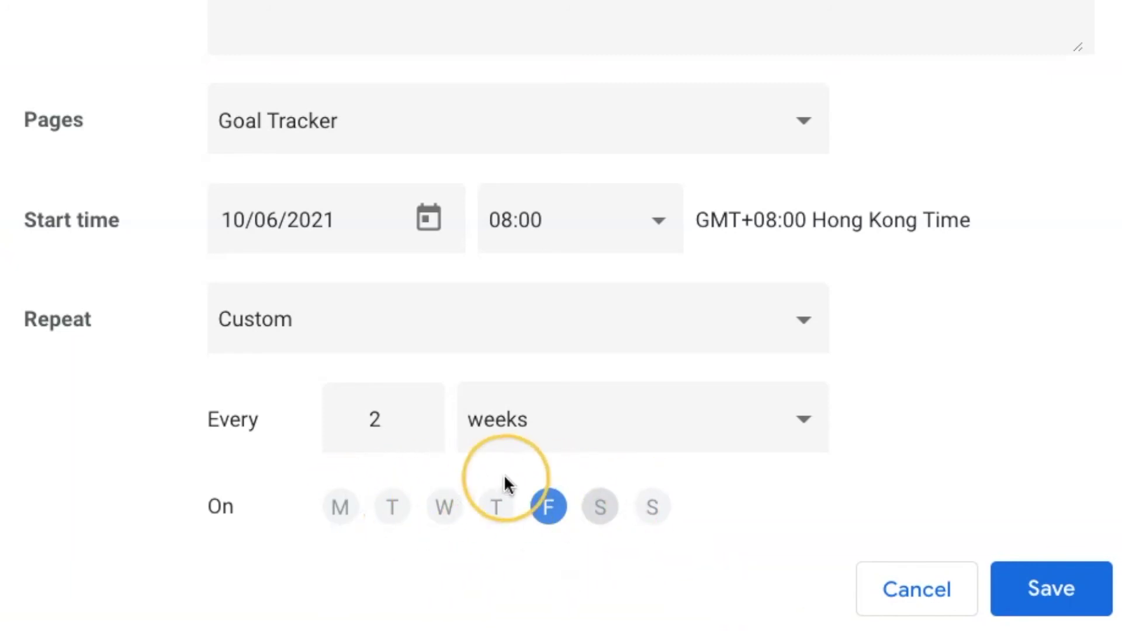
left_click(596, 339)
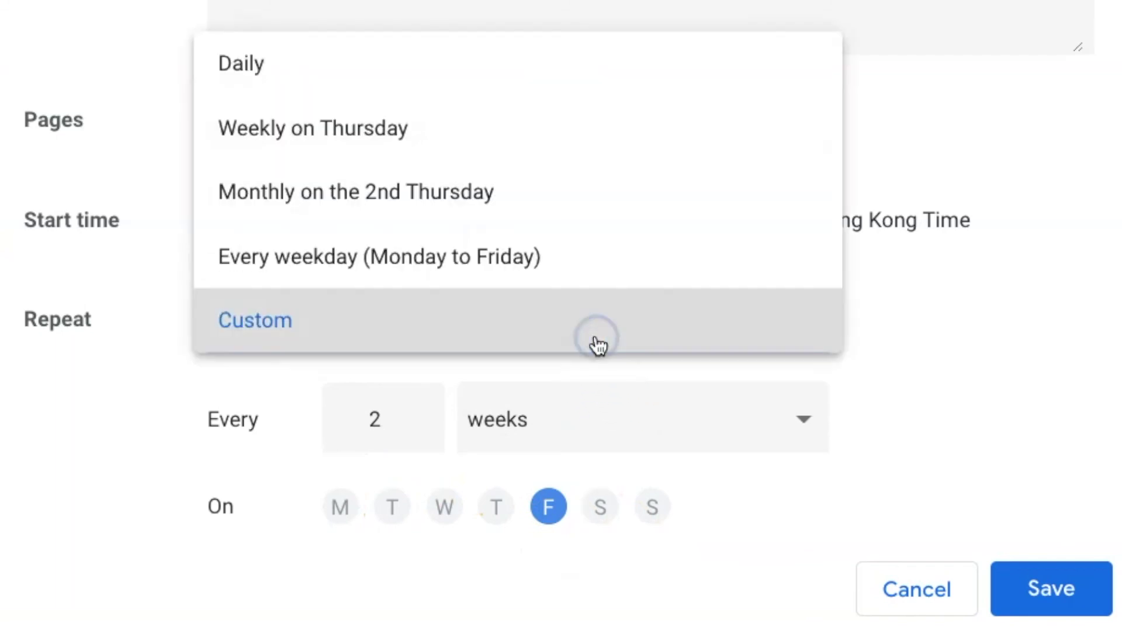
left_click(393, 67)
left_click(302, 439)
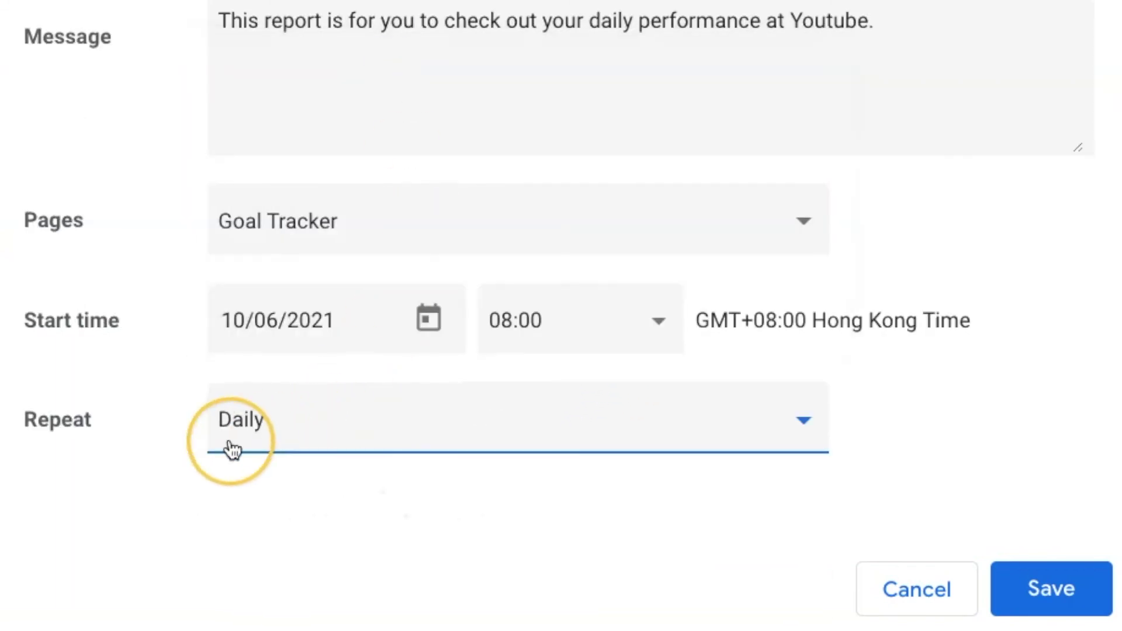
- Confirm the 08:00 start time and that only the Goal Tracker page is sent
scroll(964, 213, "up", 2)
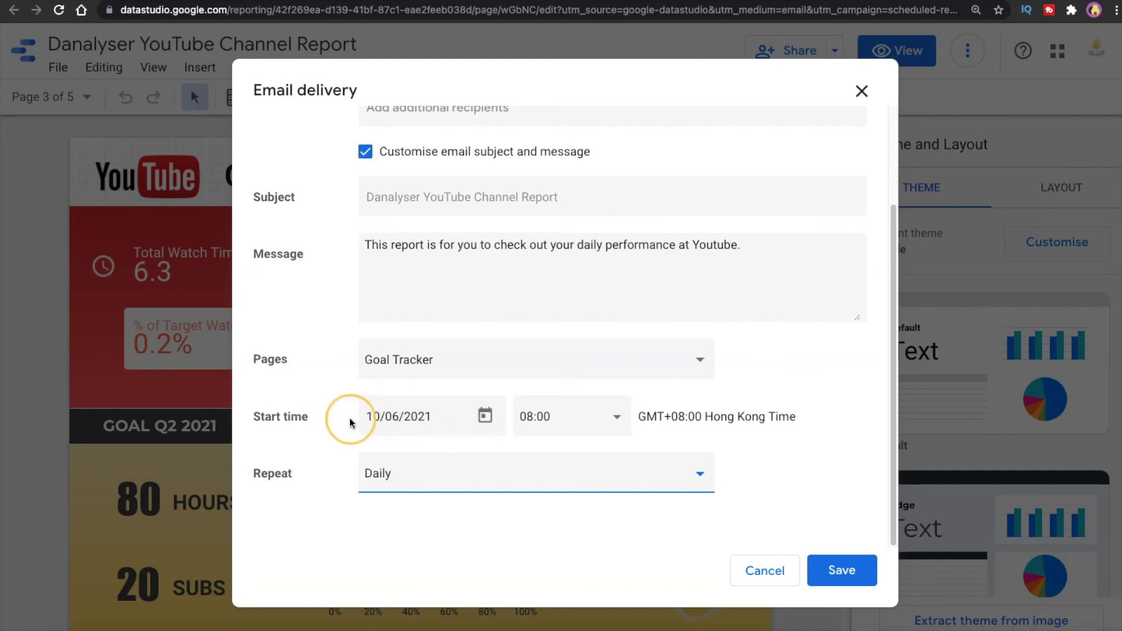
left_click(565, 431)
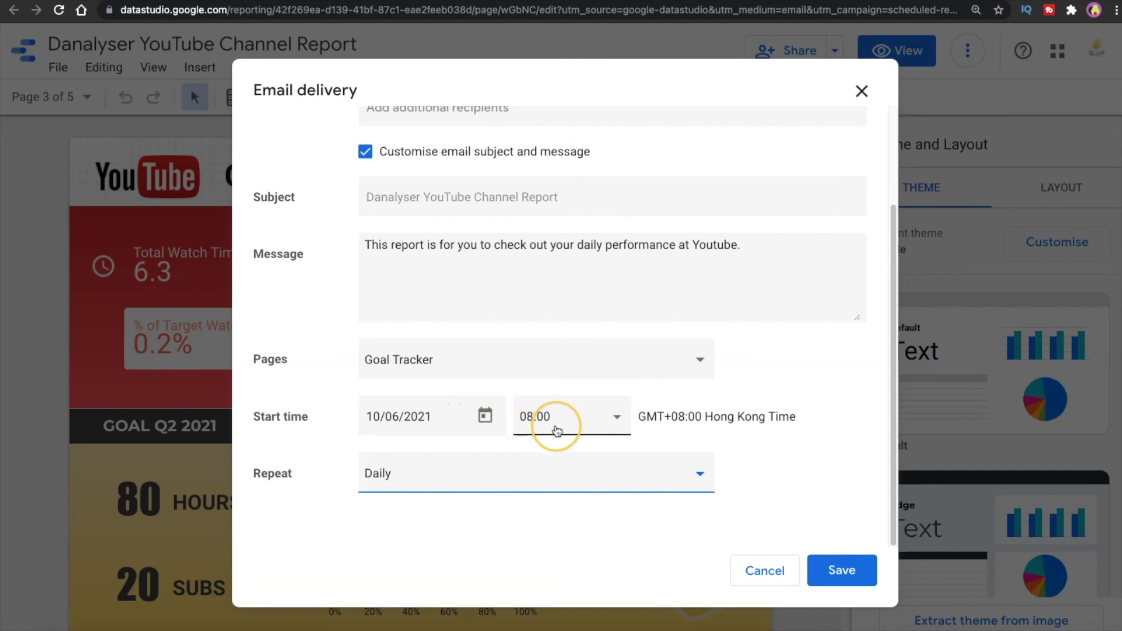
left_click(805, 466)
scroll(804, 468, "up", 1)
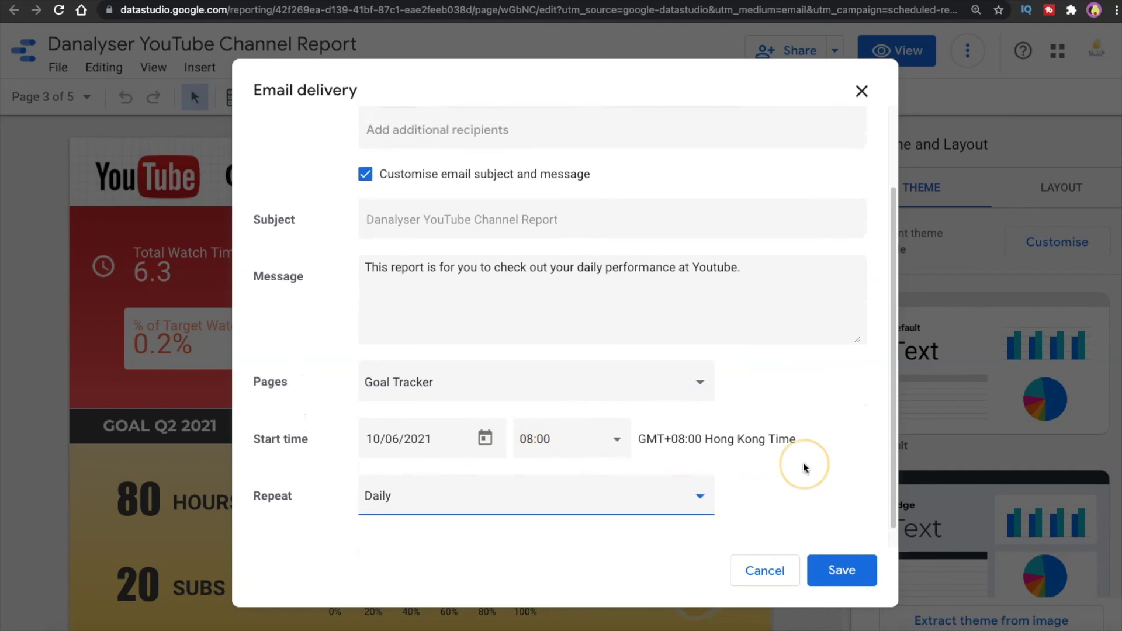
scroll(804, 468, "up", 2)
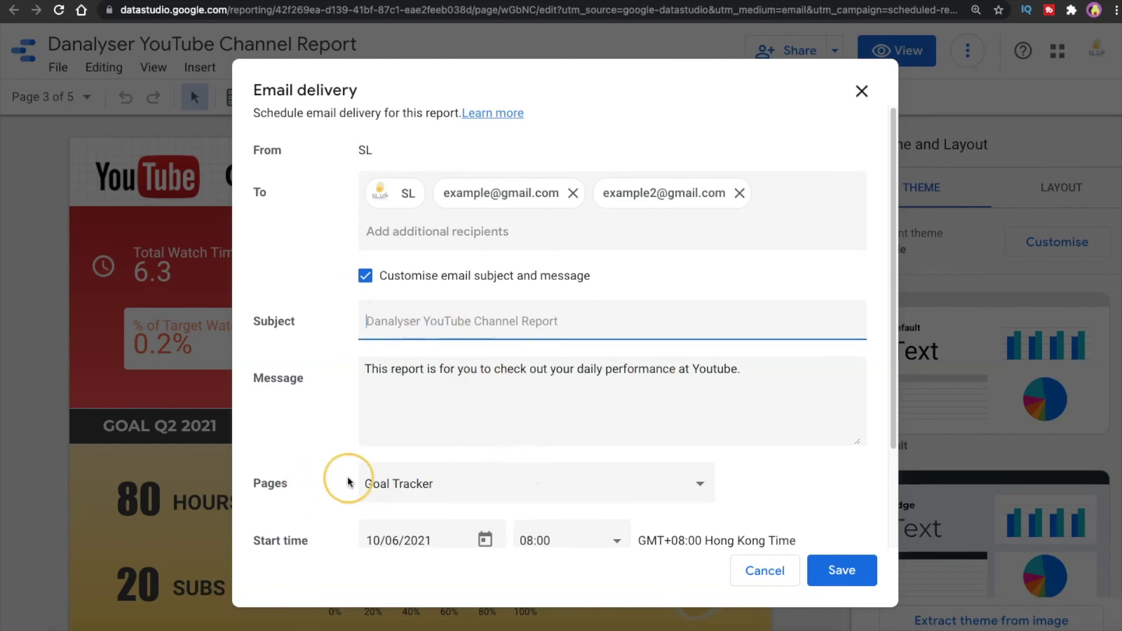
left_click(454, 483)
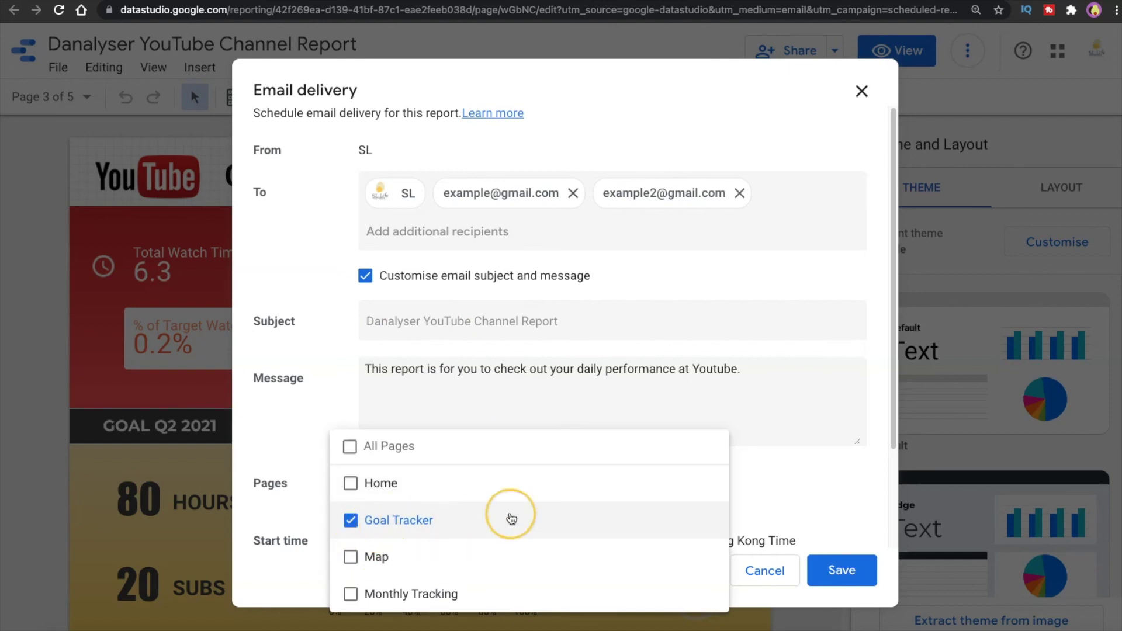
left_click(795, 496)
- Set the email subject to 'Danalyser Youtube Goal Tracker'
left_click(520, 311)
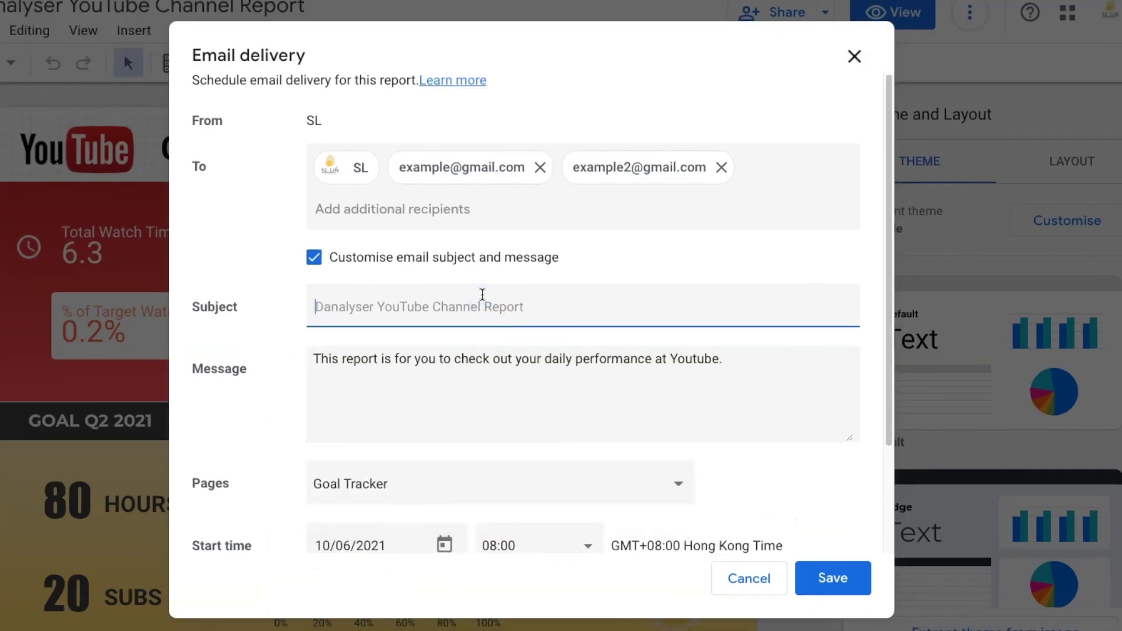
type("Danalyse")
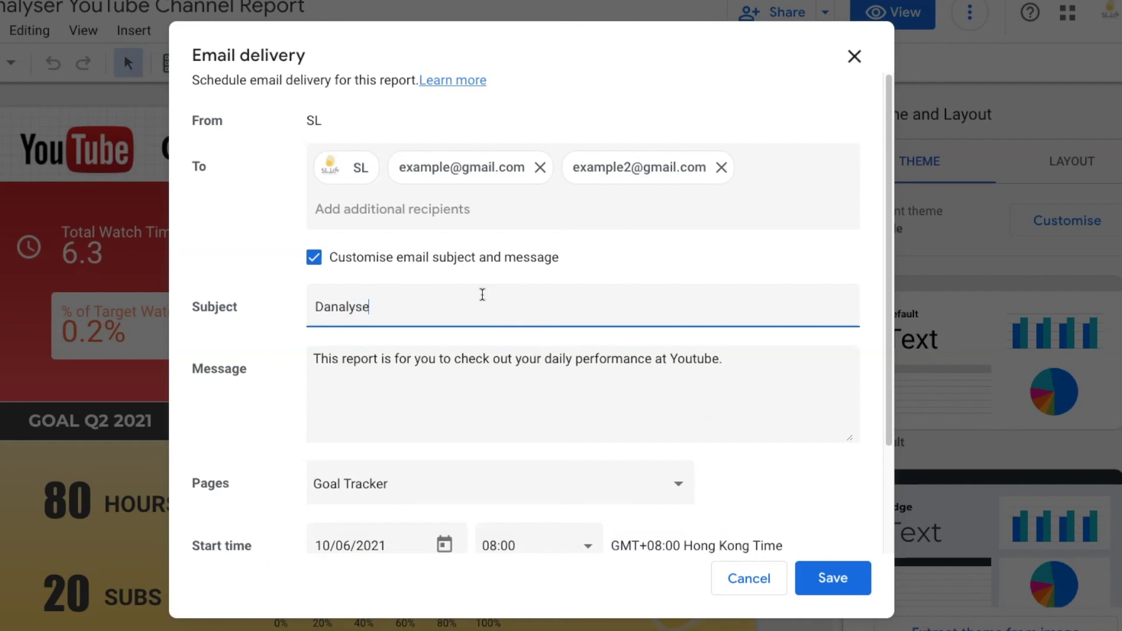
type("r Youtube Goa")
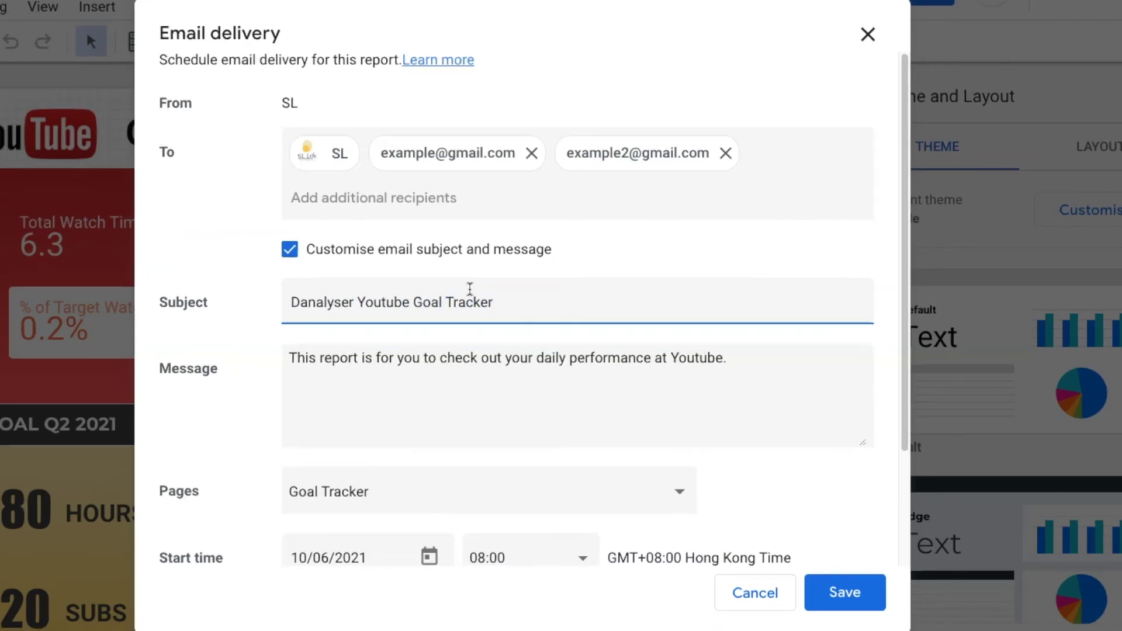
type("l Tracker")
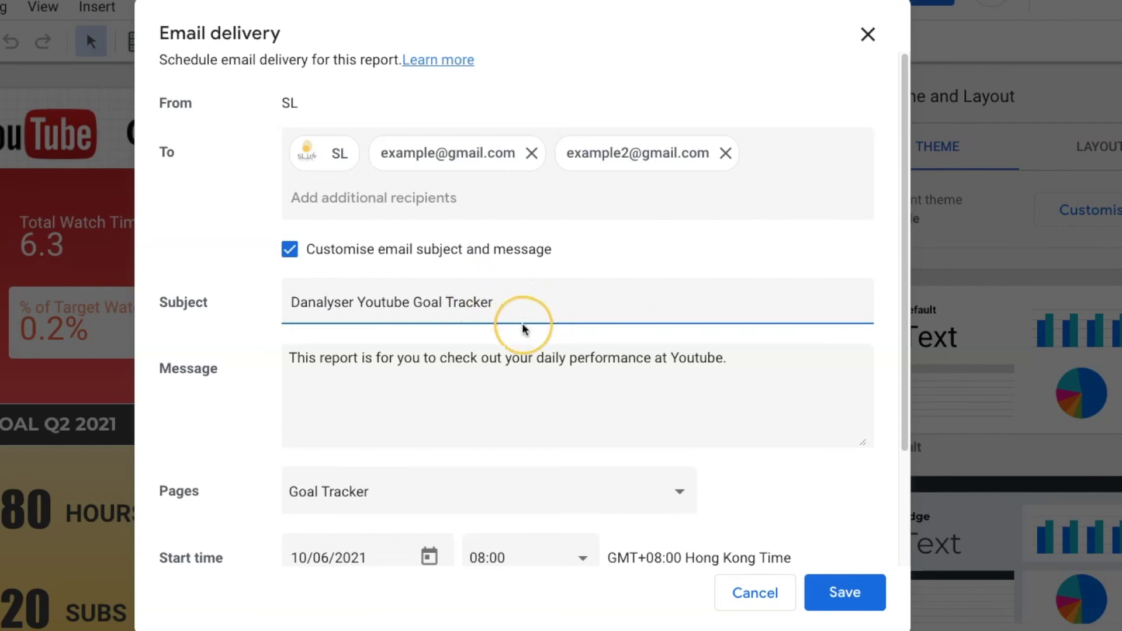
left_click(515, 478)
scroll(514, 478, "down", 2)
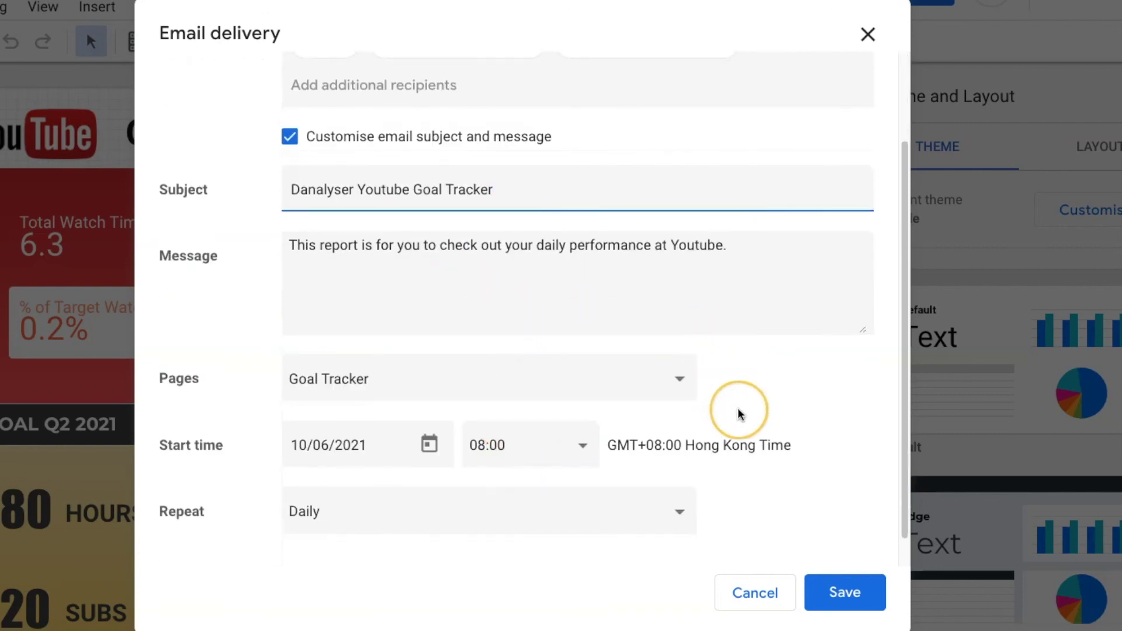
scroll(713, 491, "up", 3)
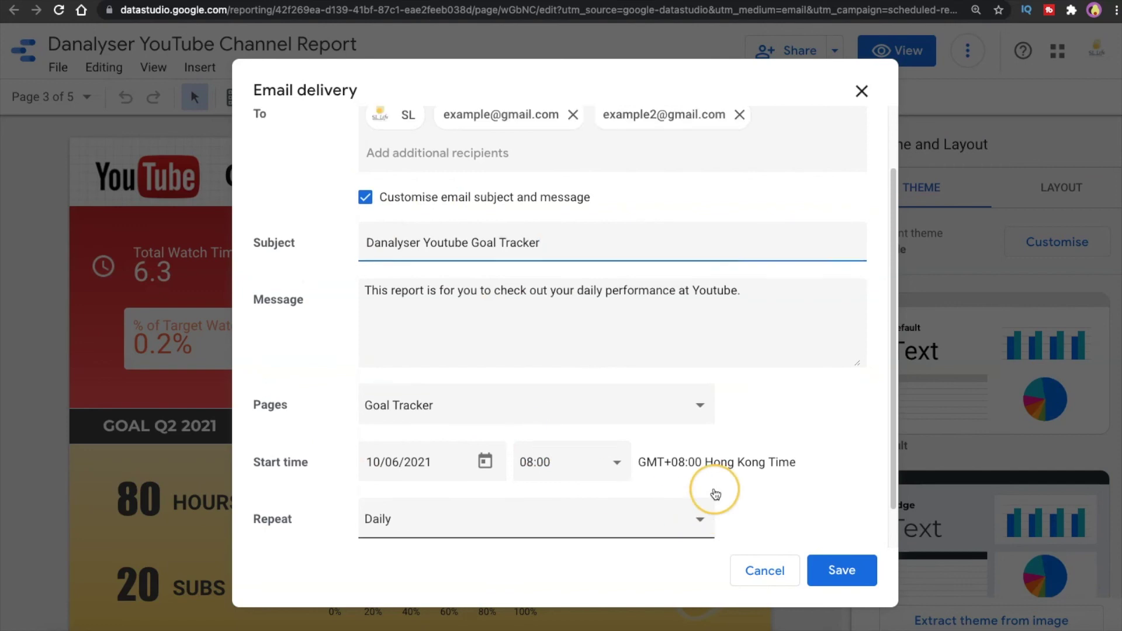
scroll(759, 475, "down", 2)
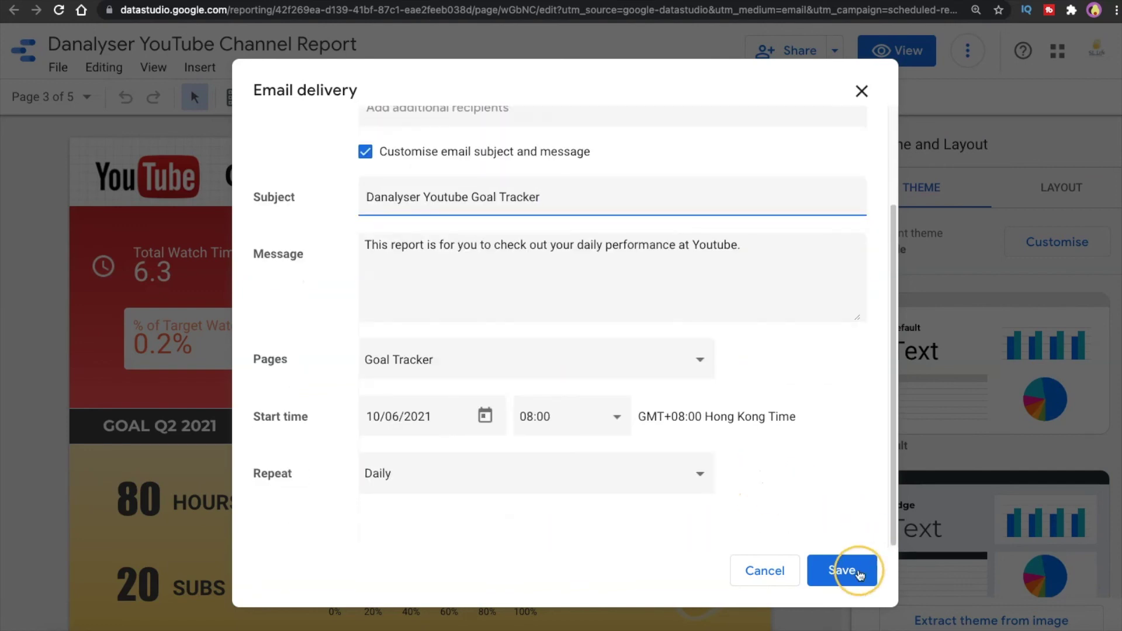
- Save the daily 08:00 Goal Tracker email delivery schedule
left_click(840, 568)
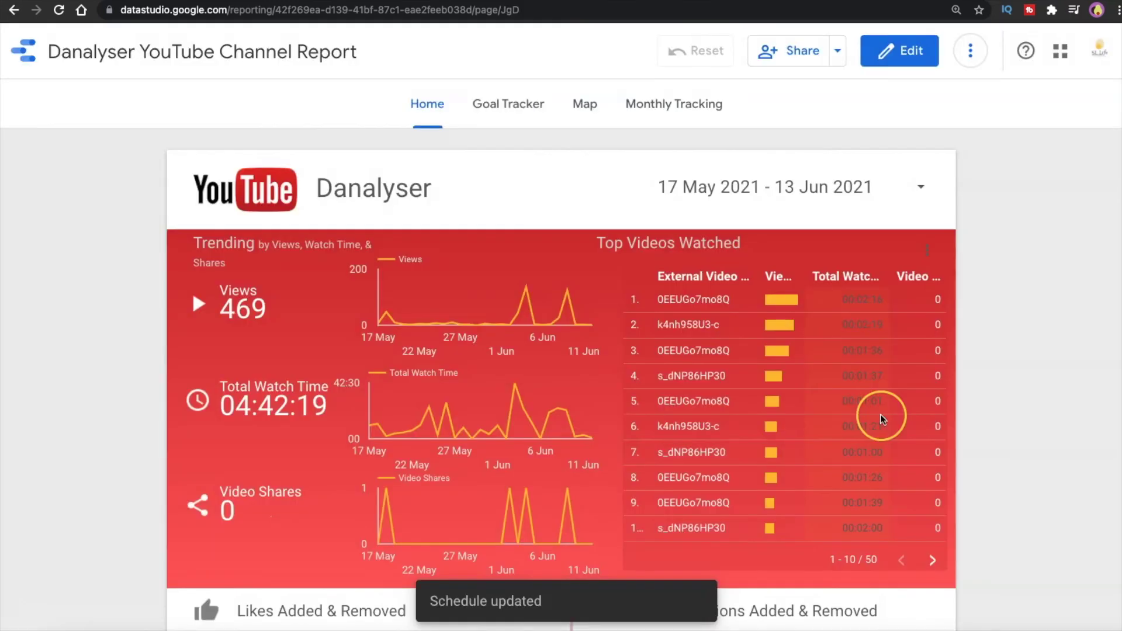